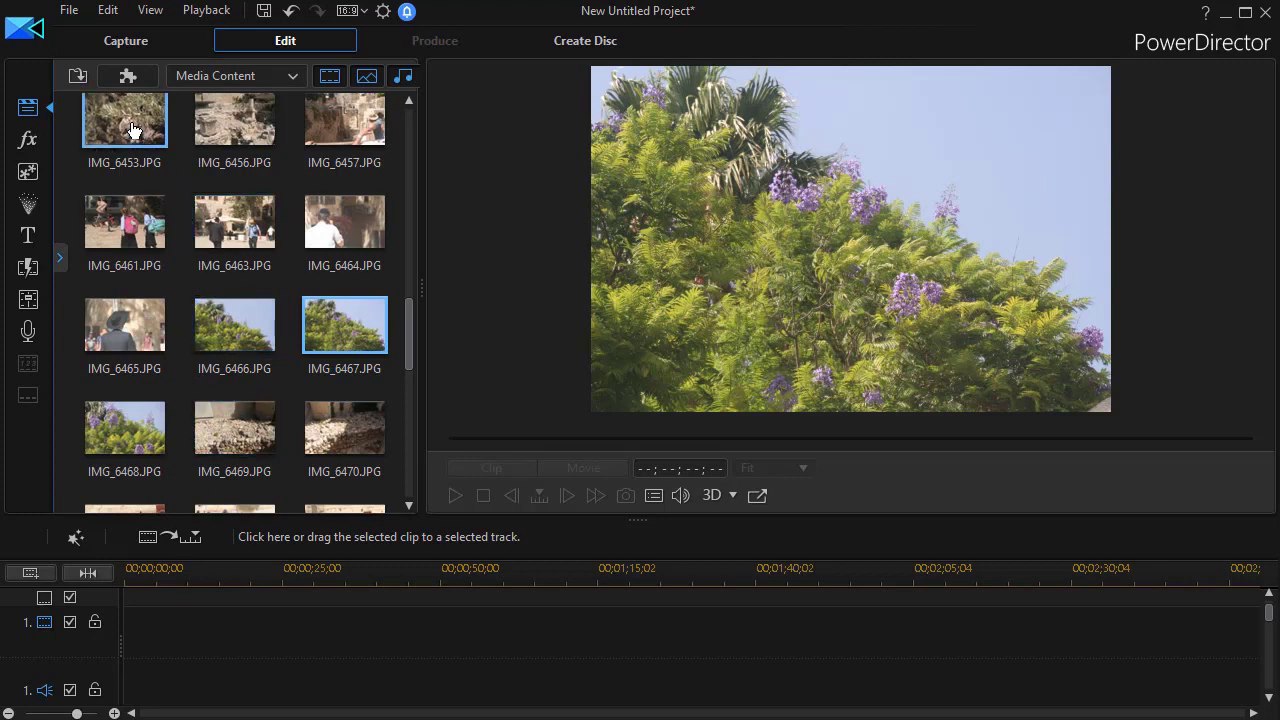
Select IMG_6413 and every later photo, then drag them onto video track 1 as 5-second slides.
{"action": "left_click_drag", "start_coordinate": [410, 328], "coordinate": [408, 319]}
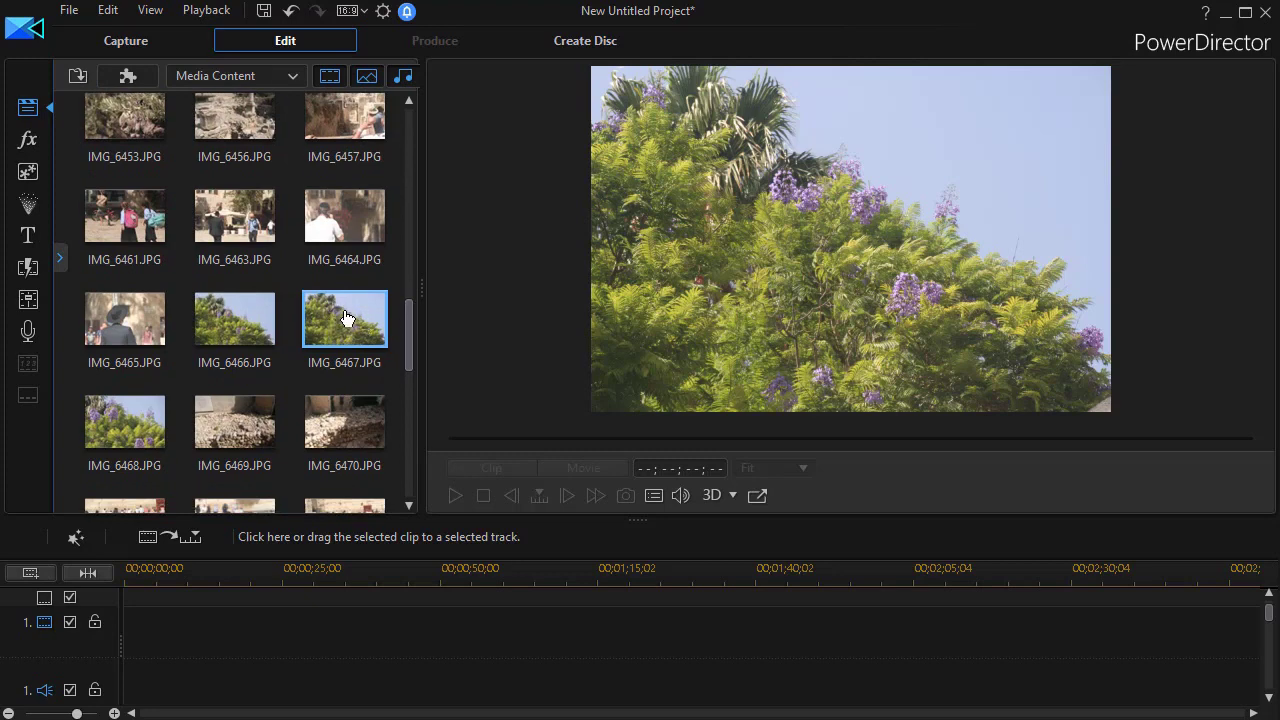
{"action": "left_click_drag", "start_coordinate": [409, 313], "coordinate": [406, 145]}
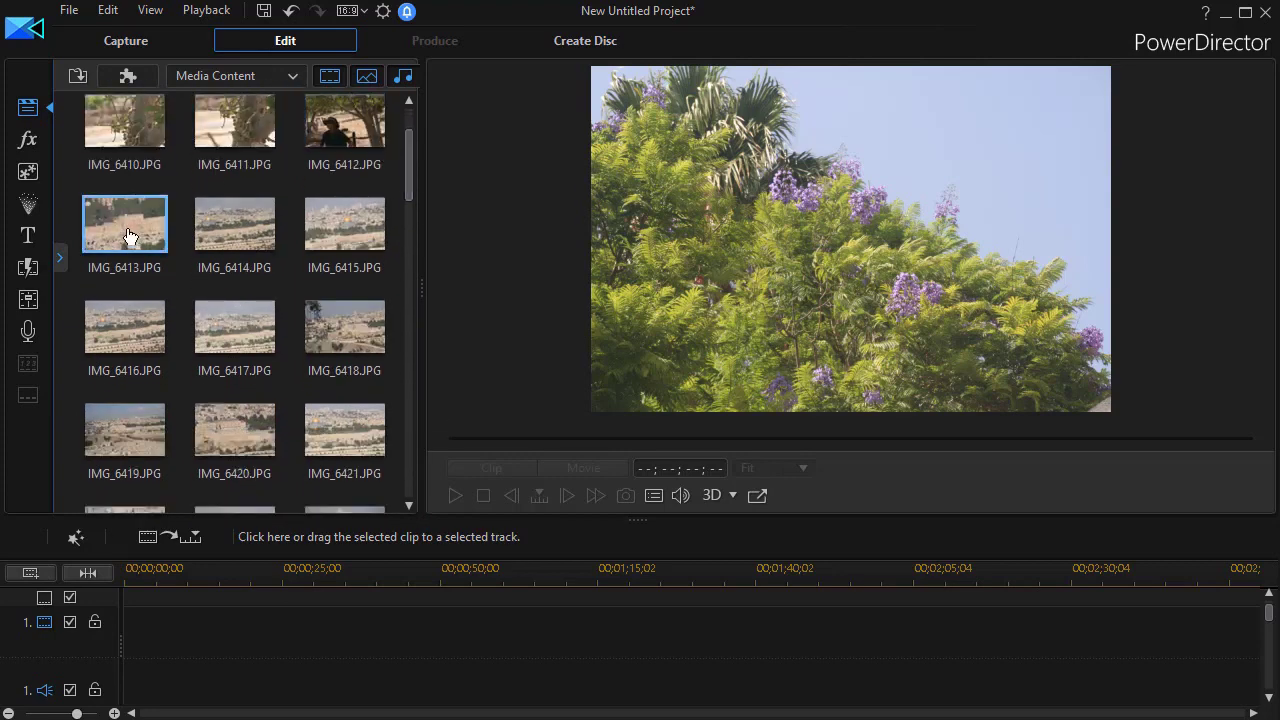
{"action": "left_click", "coordinate": [128, 234], "text": "shift"}
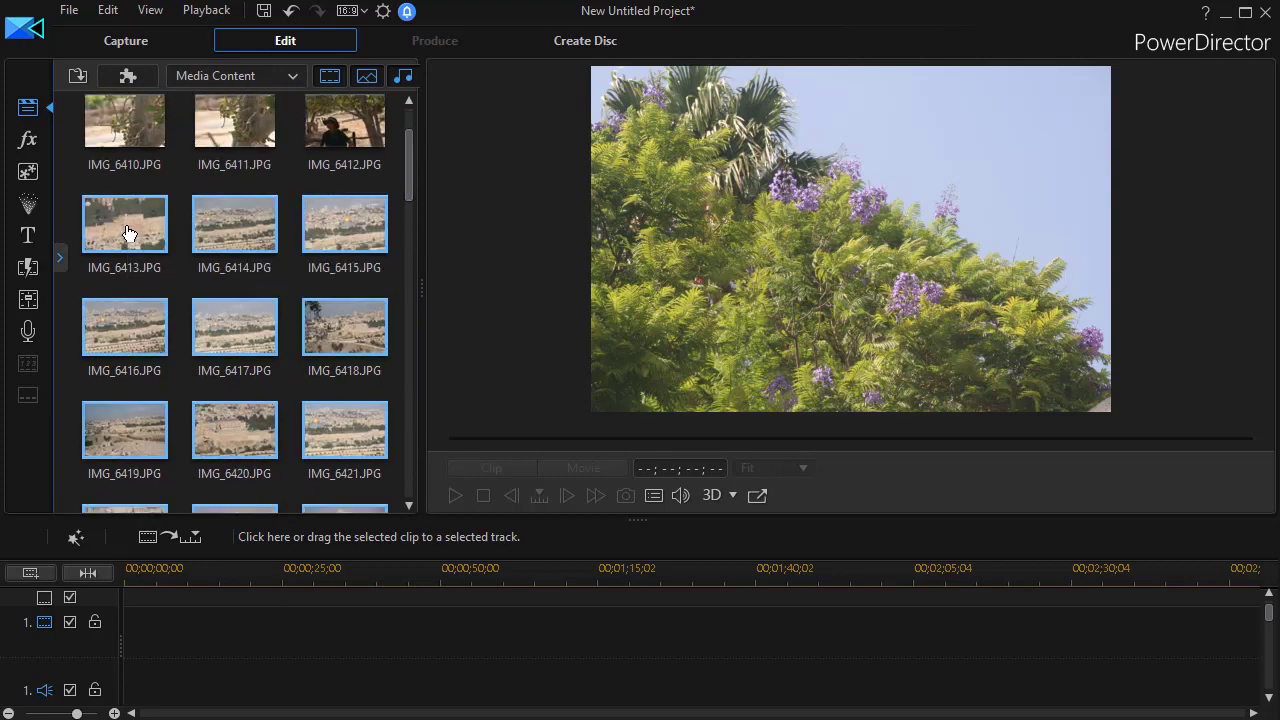
{"action": "left_click_drag", "start_coordinate": [235, 215], "coordinate": [186, 643]}
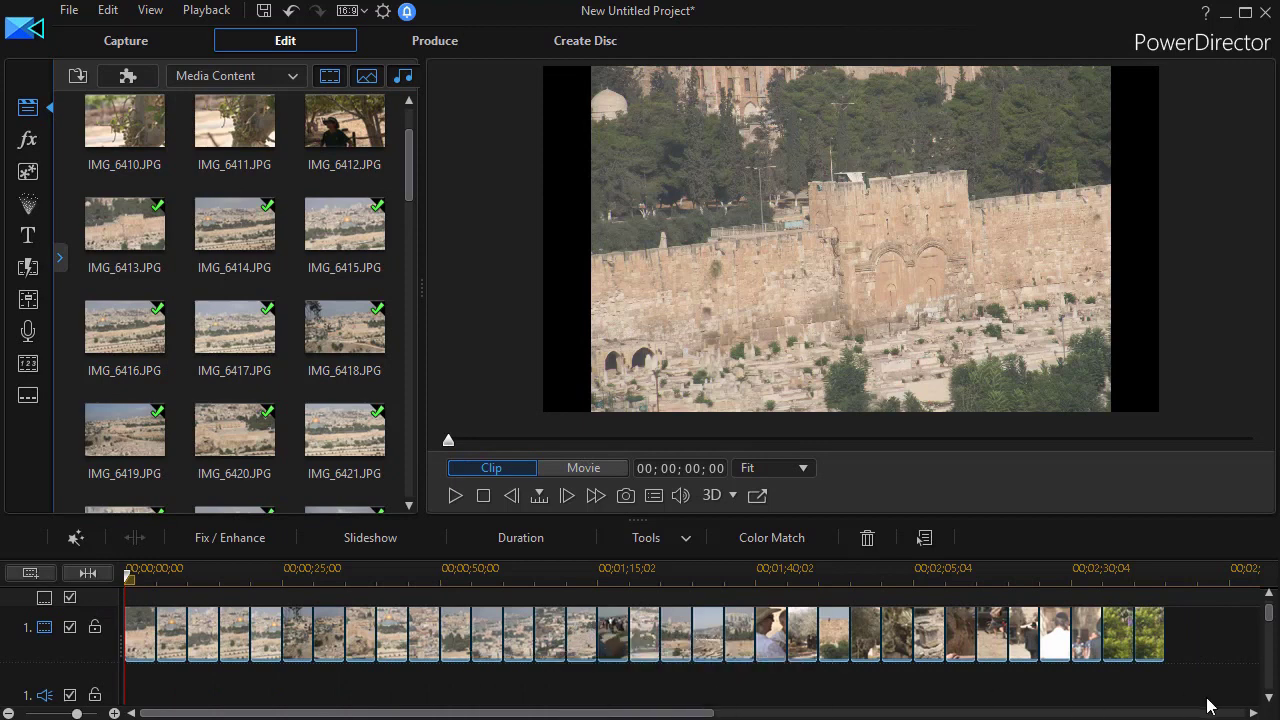
Give every slide on the video track a duration of 00;00;03;15.
{"action": "left_click_drag", "start_coordinate": [1186, 669], "coordinate": [141, 630]}
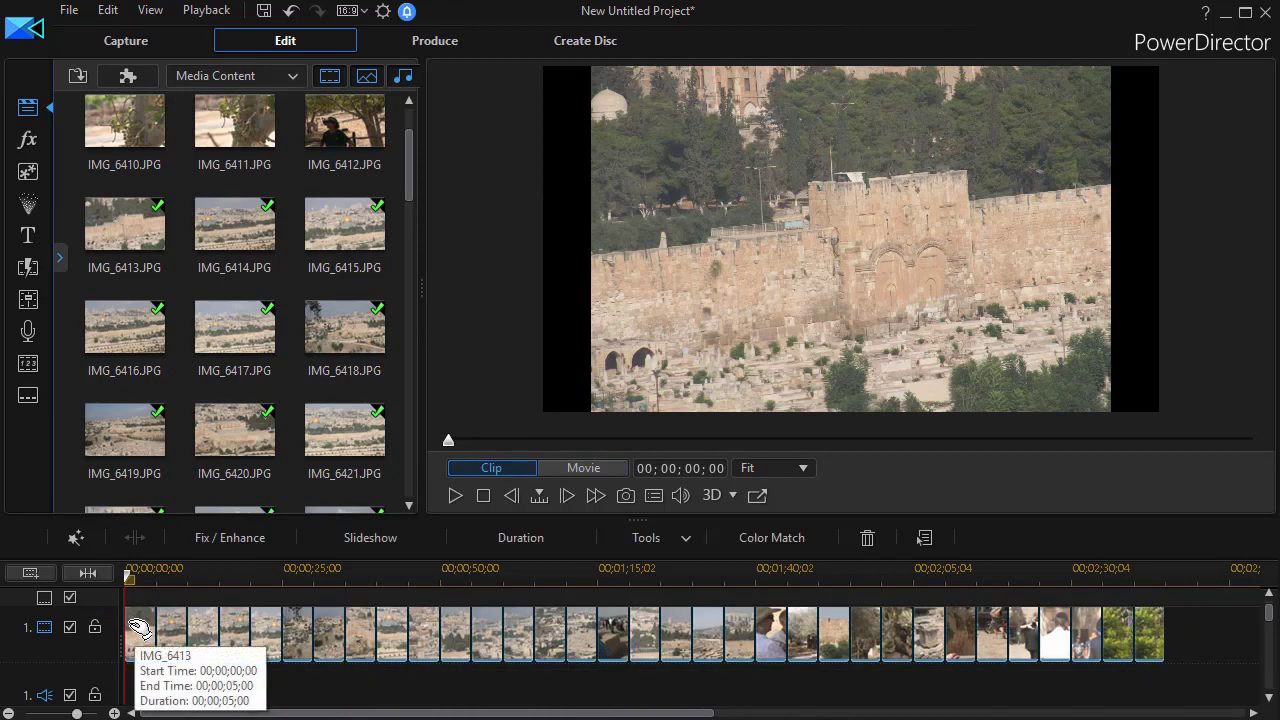
{"action": "left_click", "coordinate": [527, 539]}
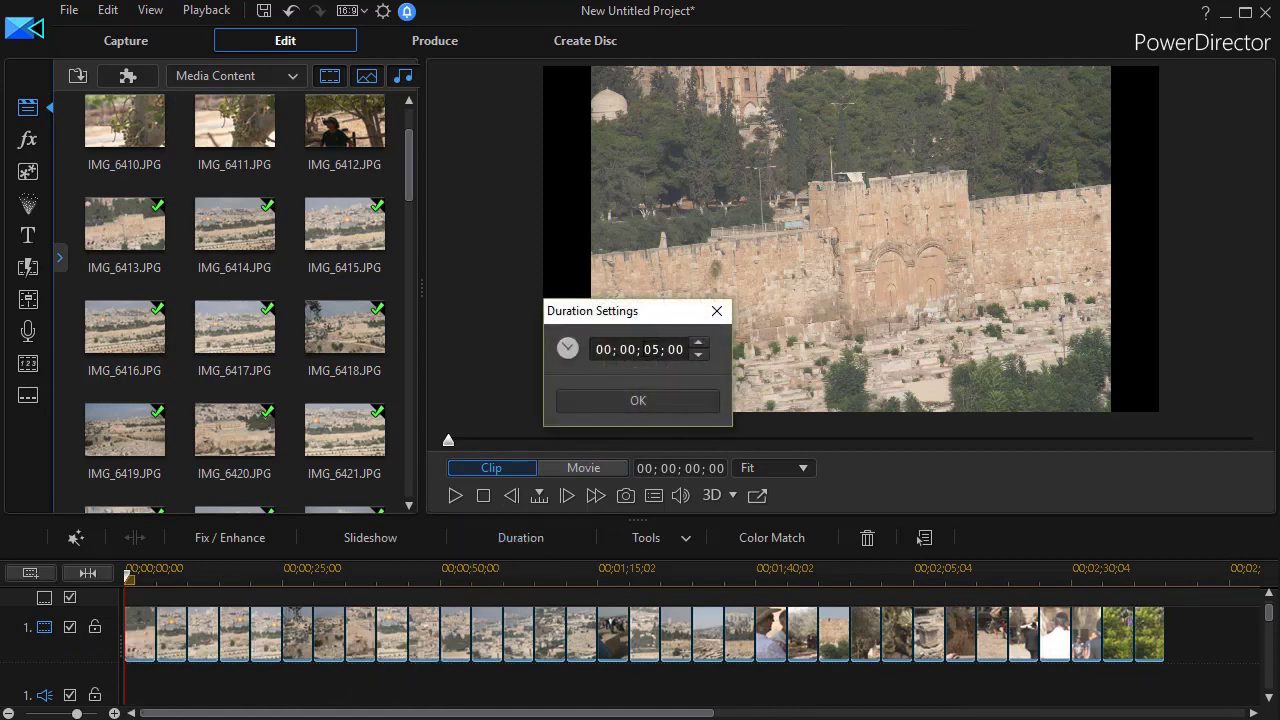
{"action": "left_click", "coordinate": [654, 350]}
{"action": "key", "text": "Return"}
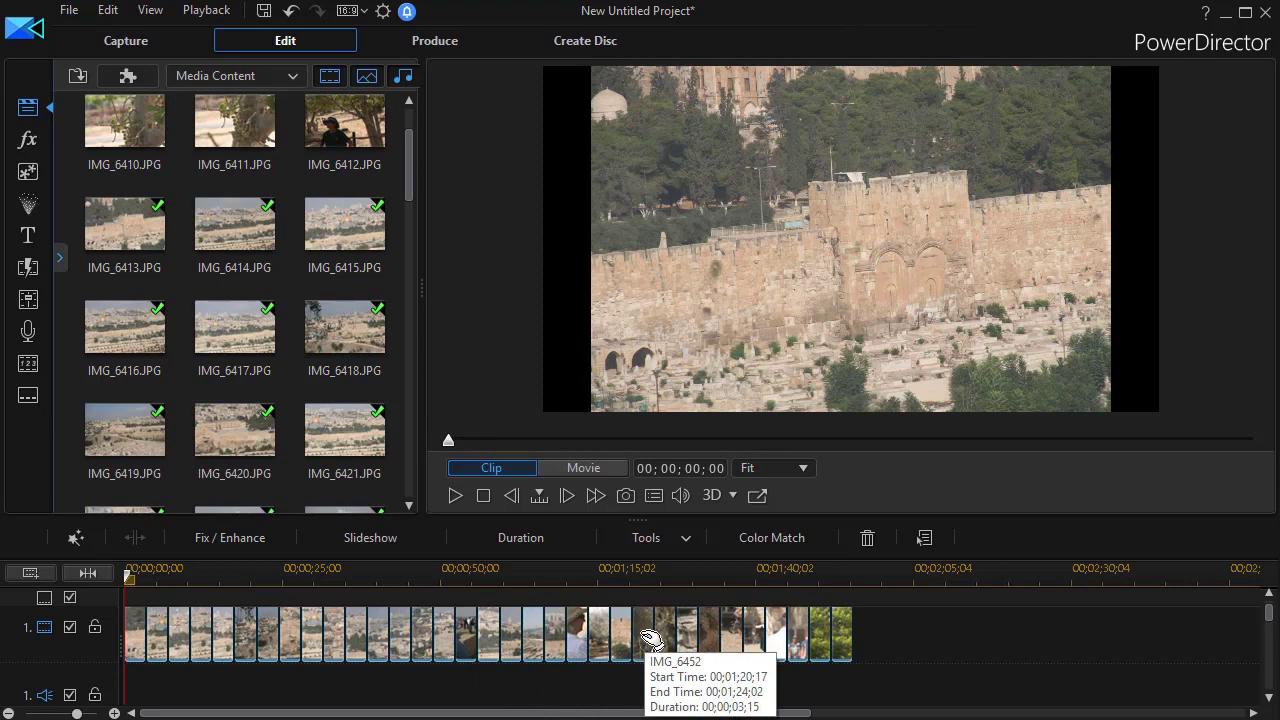
{"action": "left_click", "coordinate": [698, 638]}
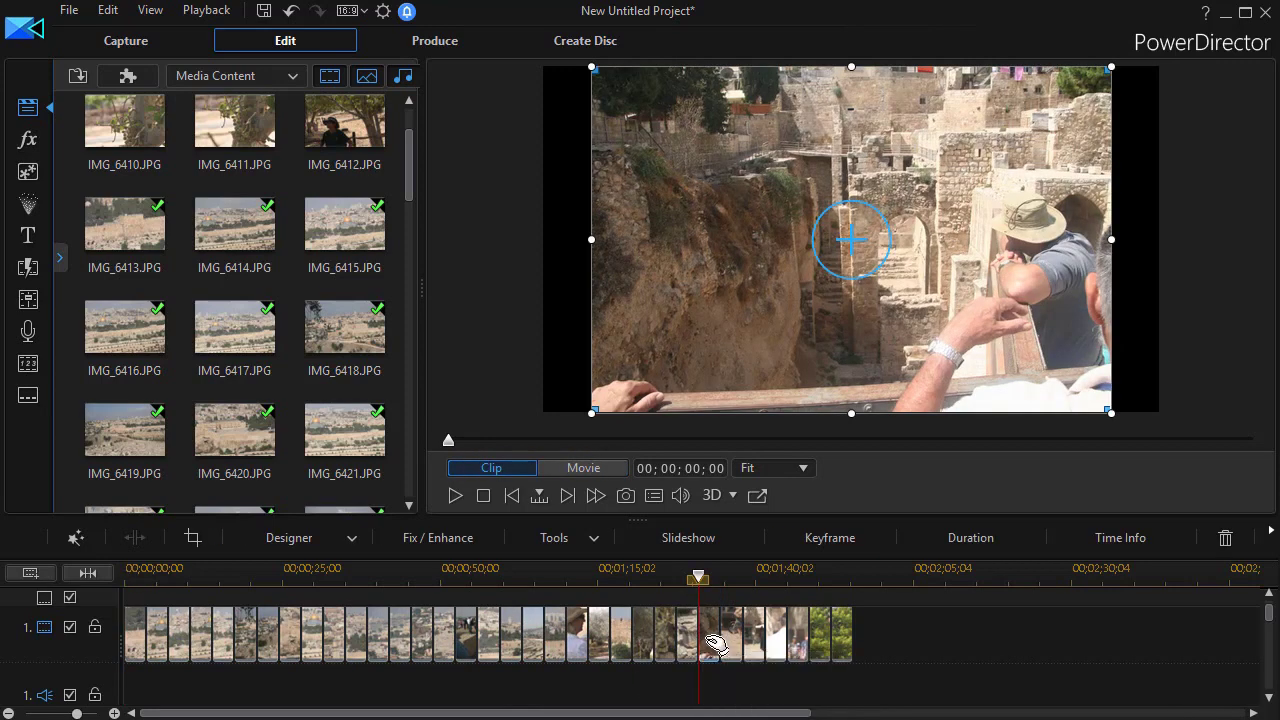
Change the duration of the railing-above-ruins slide (IMG_6419) to 00;00;02;15.
{"action": "left_click", "coordinate": [983, 540]}
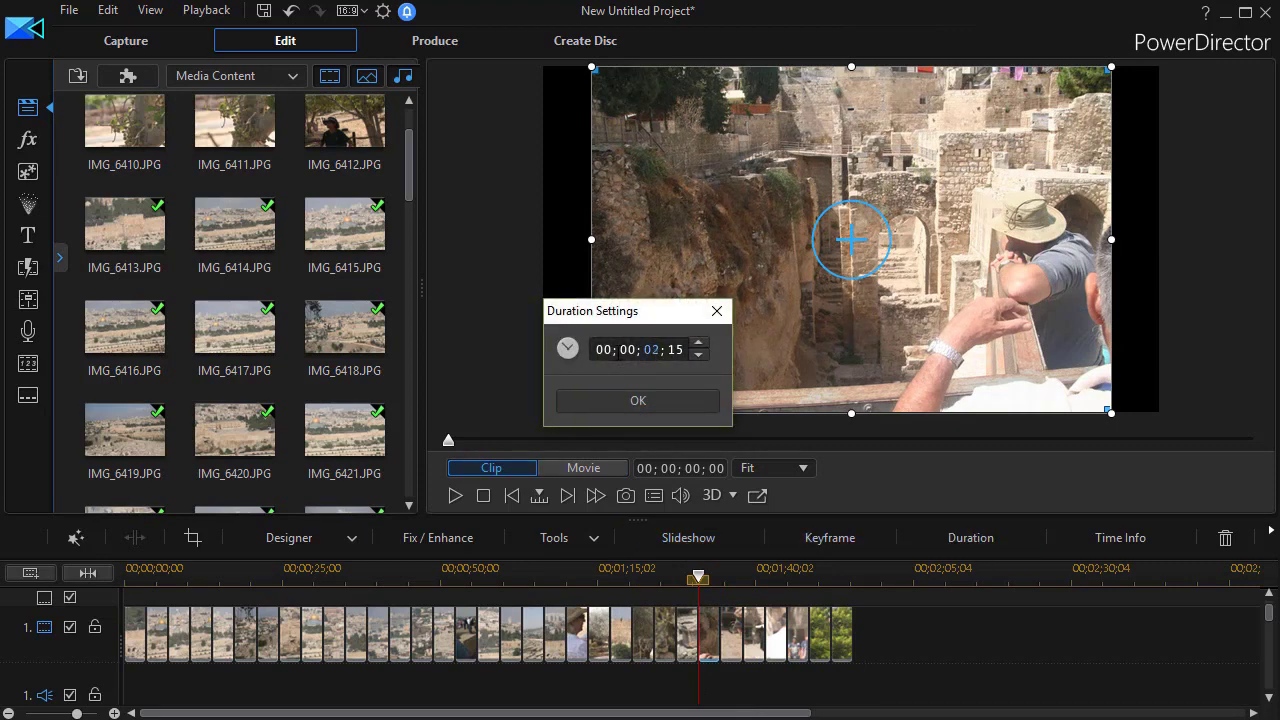
{"action": "key", "text": "Return"}
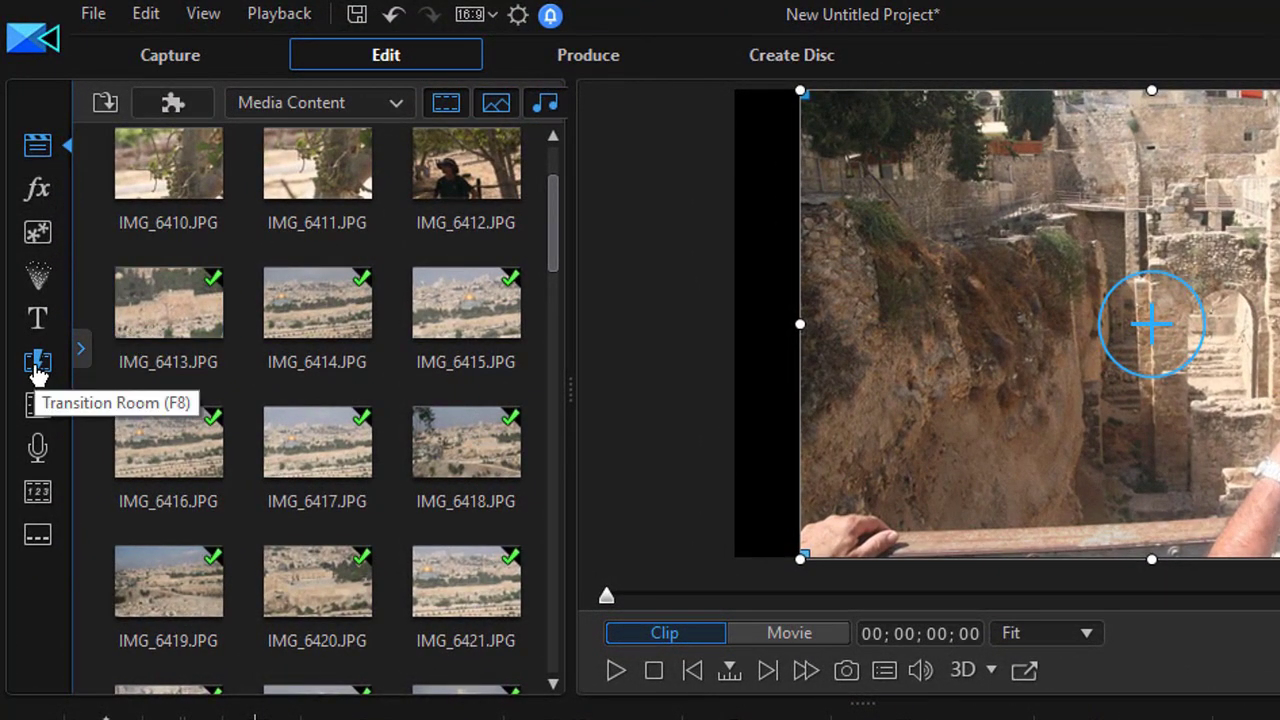
Open the Transition Room and set its category dropdown to All Content.
{"action": "left_click", "coordinate": [37, 365]}
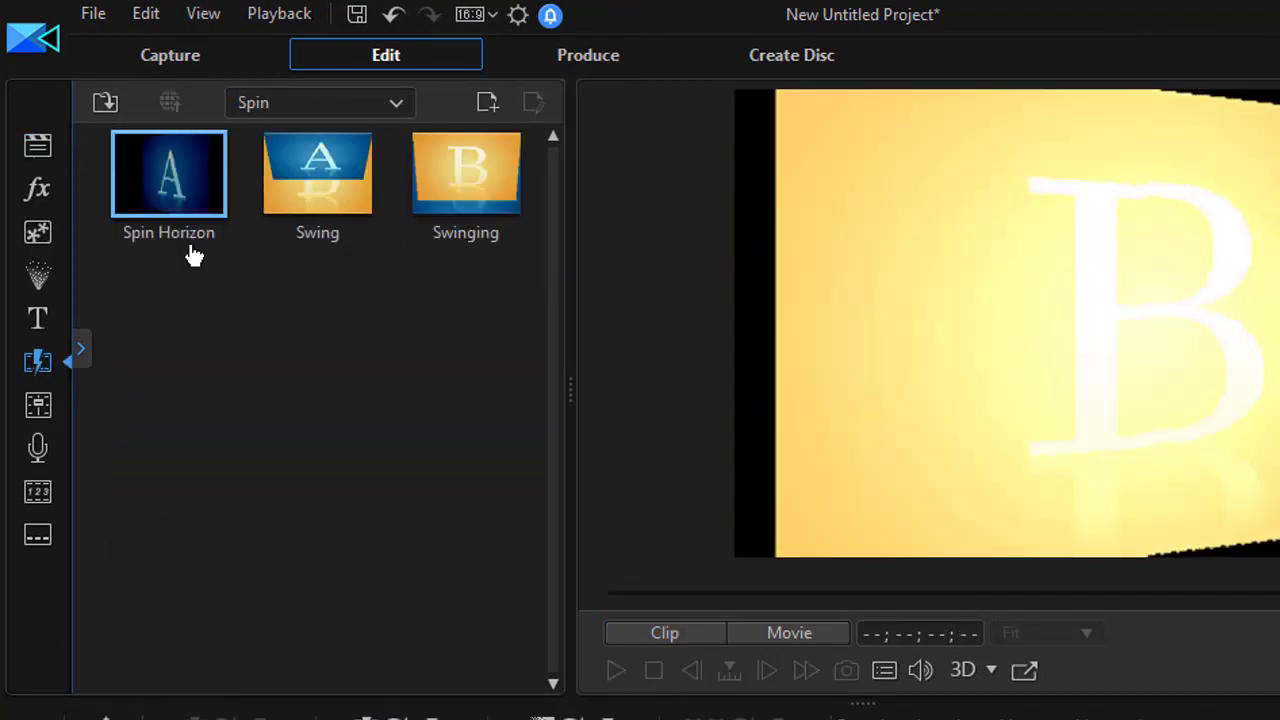
{"action": "left_click", "coordinate": [397, 102]}
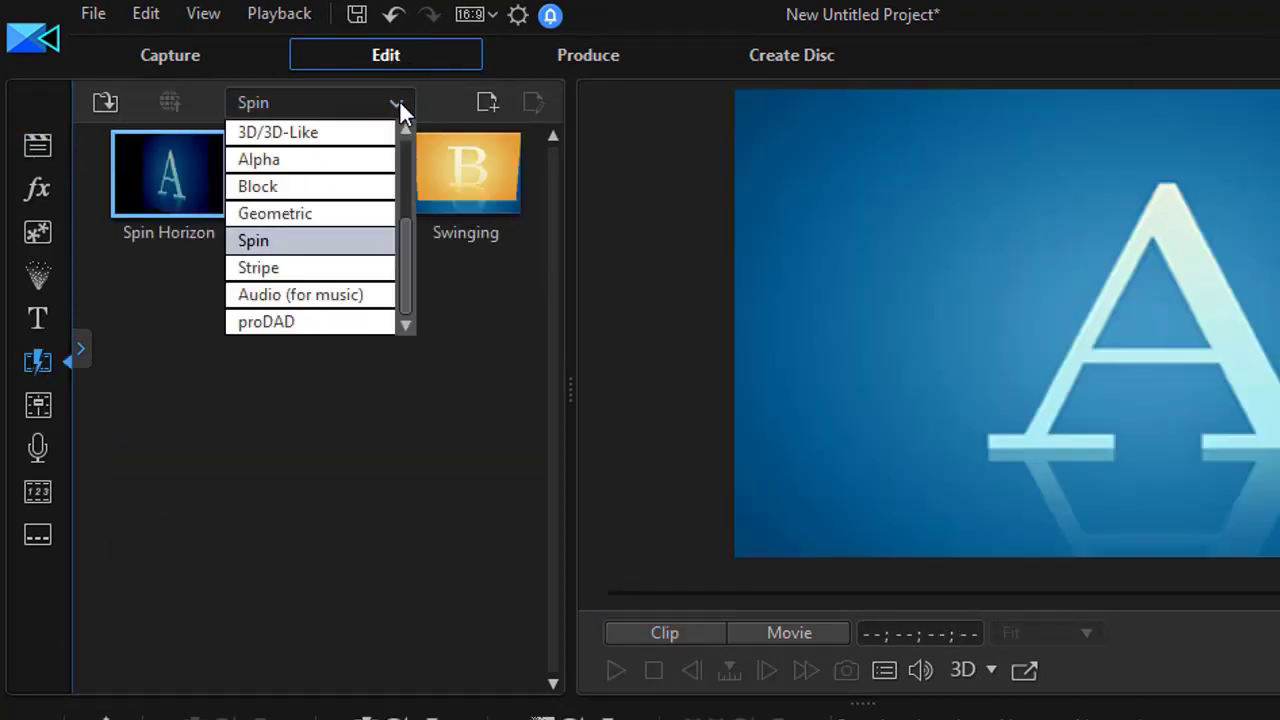
{"action": "scroll", "coordinate": [390, 180], "scroll_direction": "up", "scroll_amount": 2}
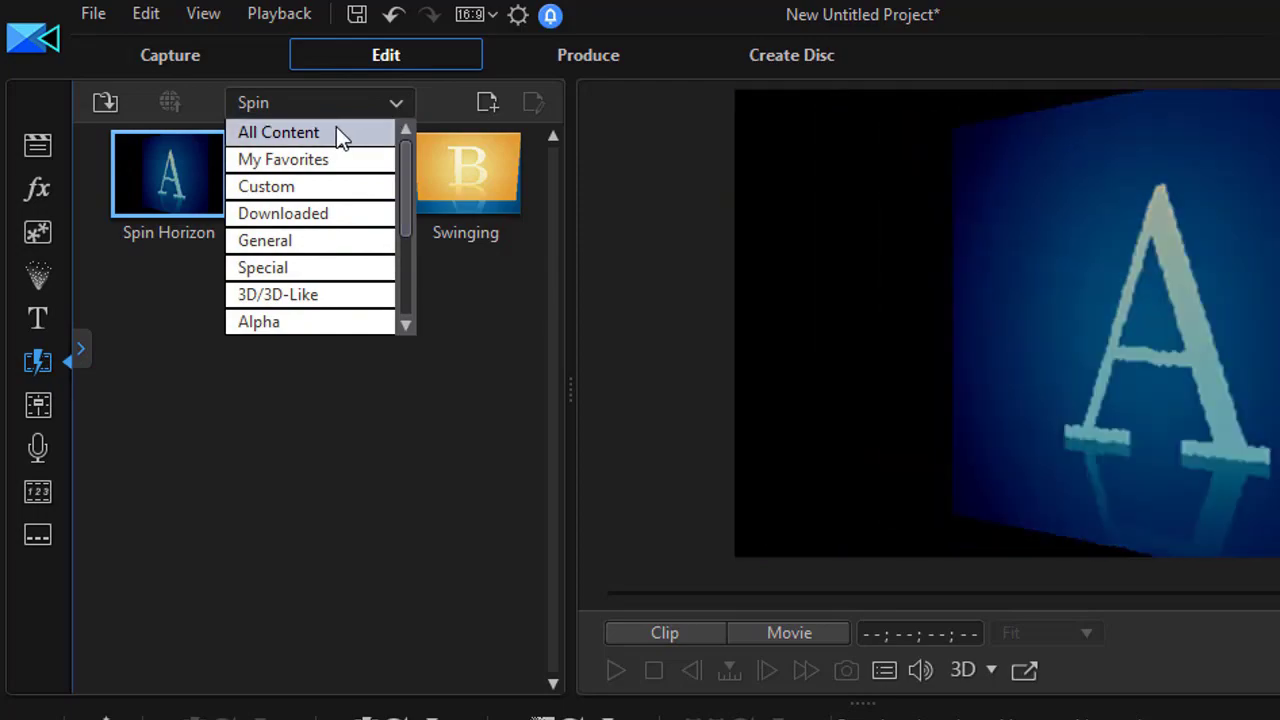
{"action": "left_click", "coordinate": [336, 132]}
{"action": "scroll", "coordinate": [519, 558], "scroll_direction": "down", "scroll_amount": 2}
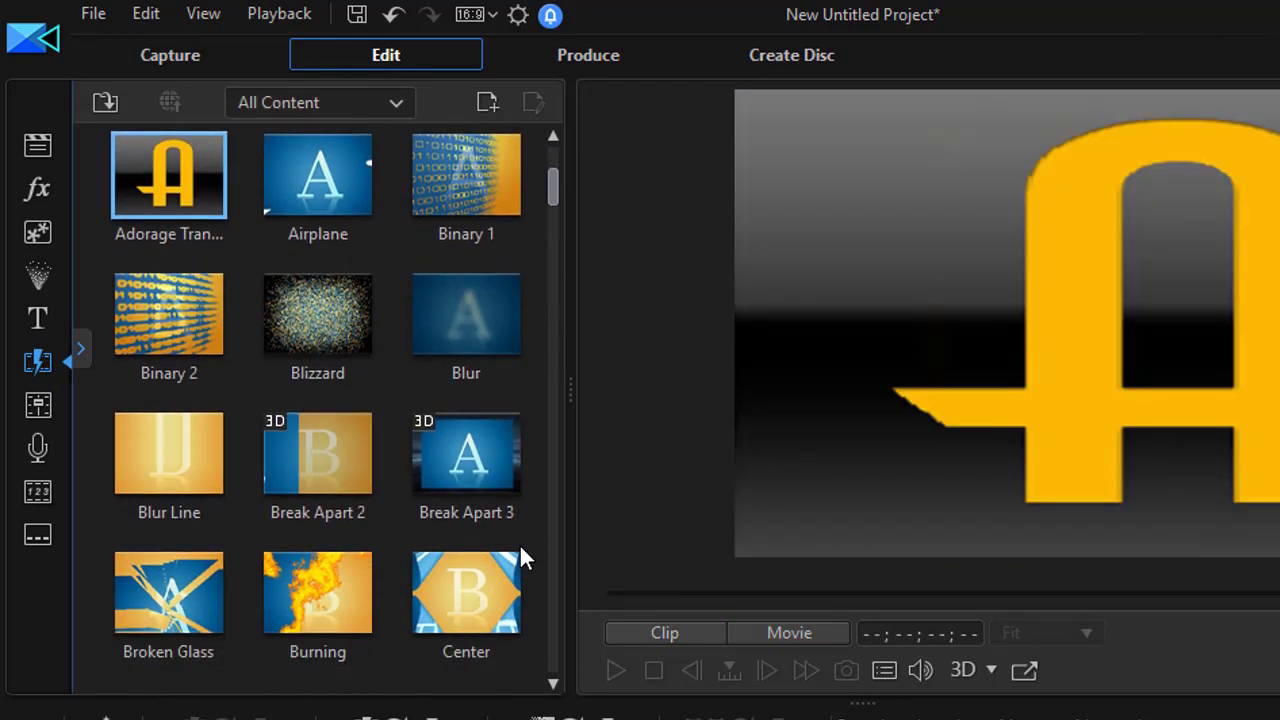
{"action": "scroll", "coordinate": [519, 558], "scroll_direction": "down", "scroll_amount": 15}
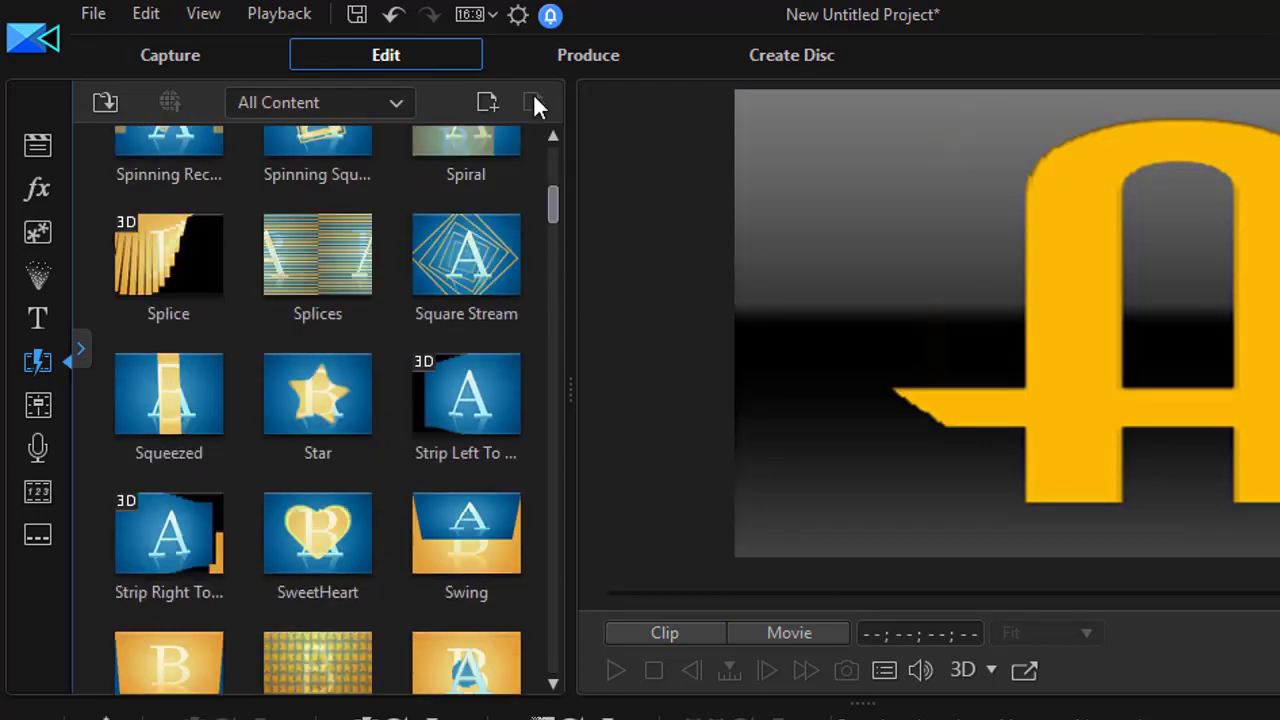
{"action": "scroll", "coordinate": [450, 300], "scroll_direction": "up", "scroll_amount": 15}
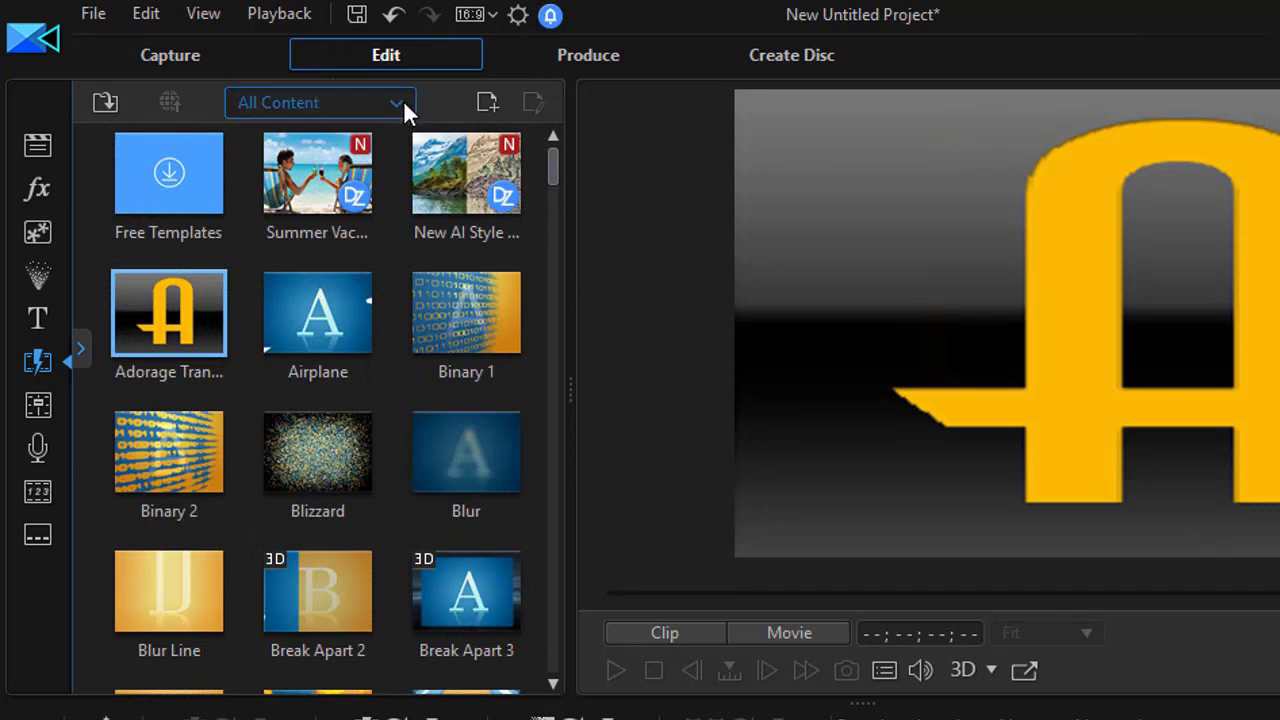
Pick Block from the category list, then hide the list to widen the transitions view.
{"action": "left_click", "coordinate": [400, 103]}
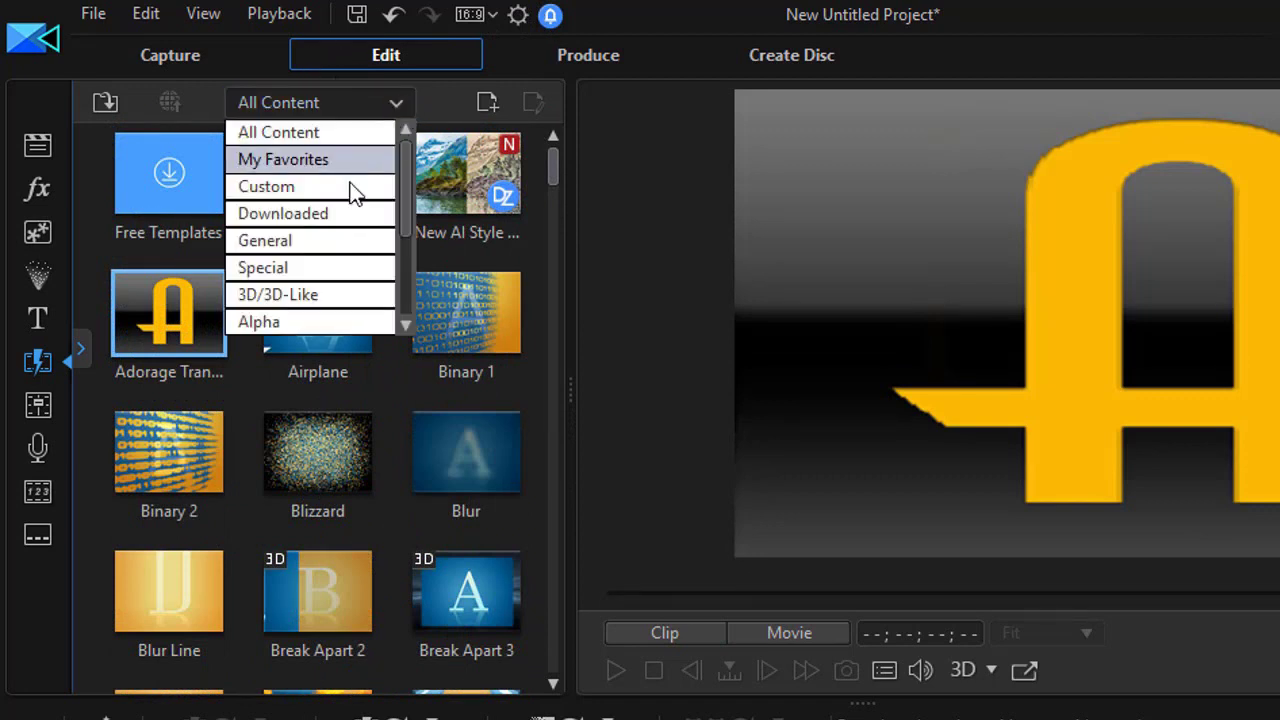
{"action": "left_click", "coordinate": [79, 350]}
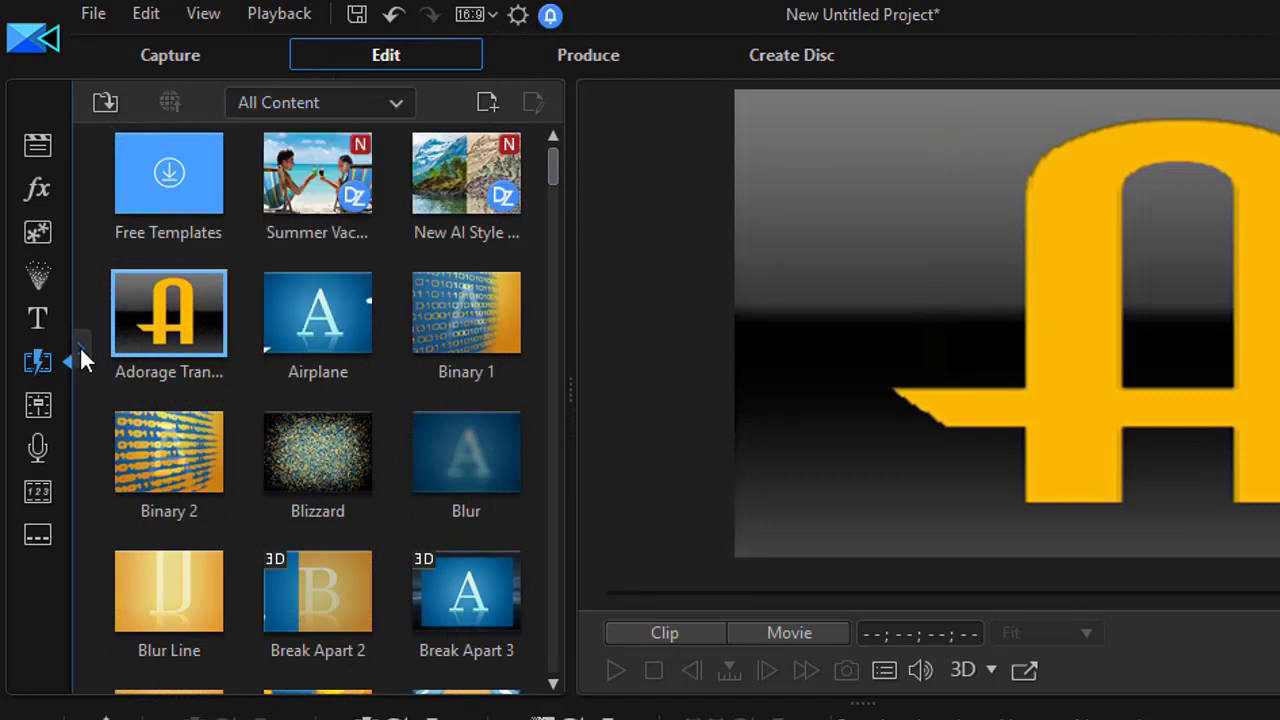
{"action": "left_click", "coordinate": [79, 350]}
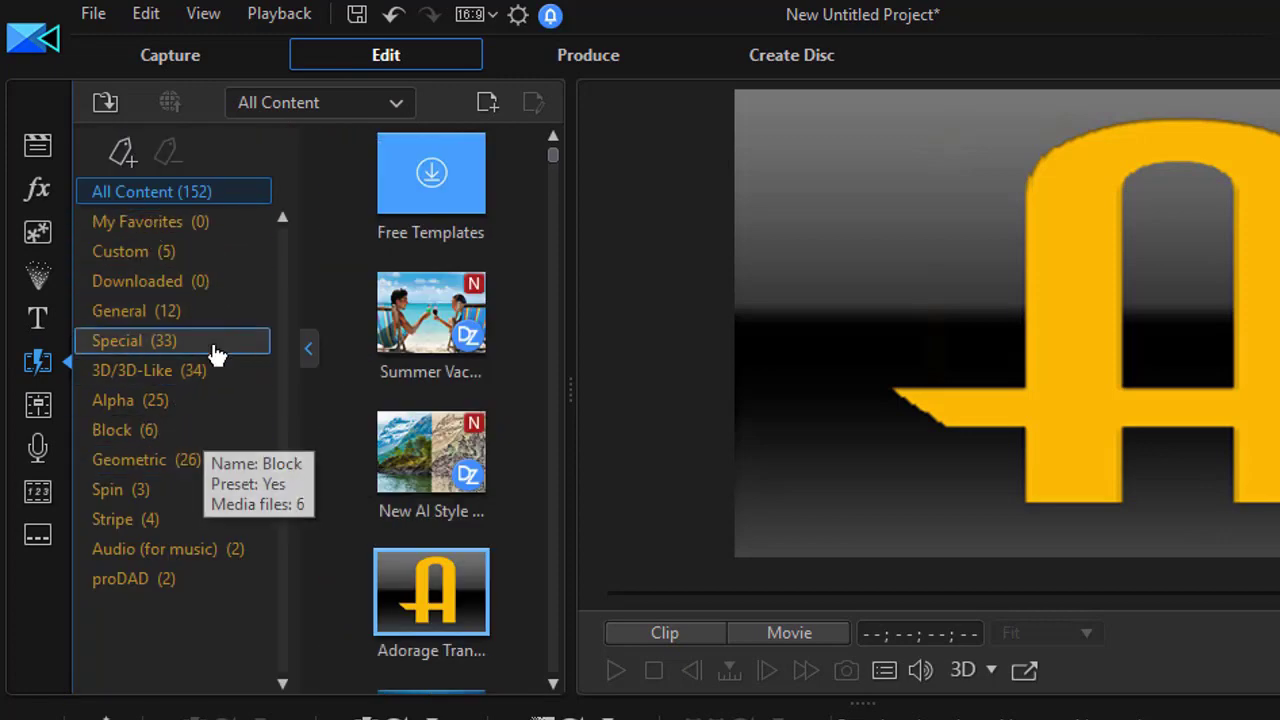
{"action": "left_click", "coordinate": [182, 443]}
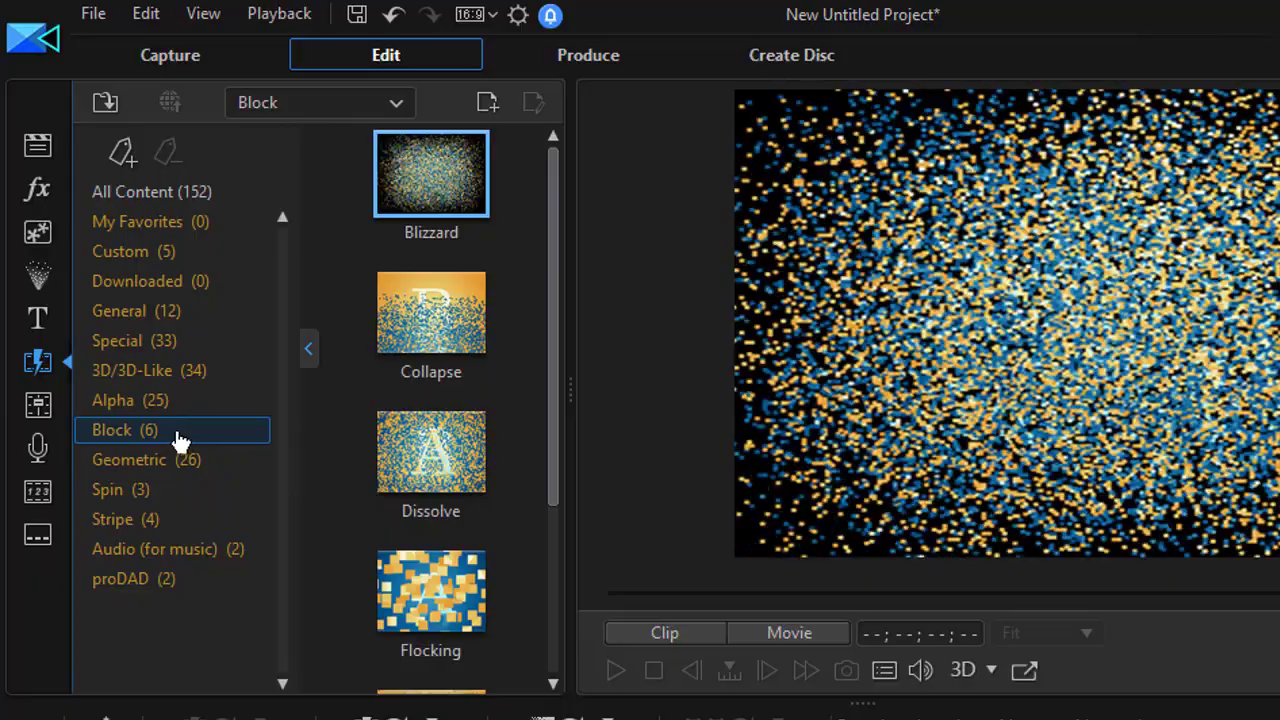
{"action": "left_click", "coordinate": [310, 347]}
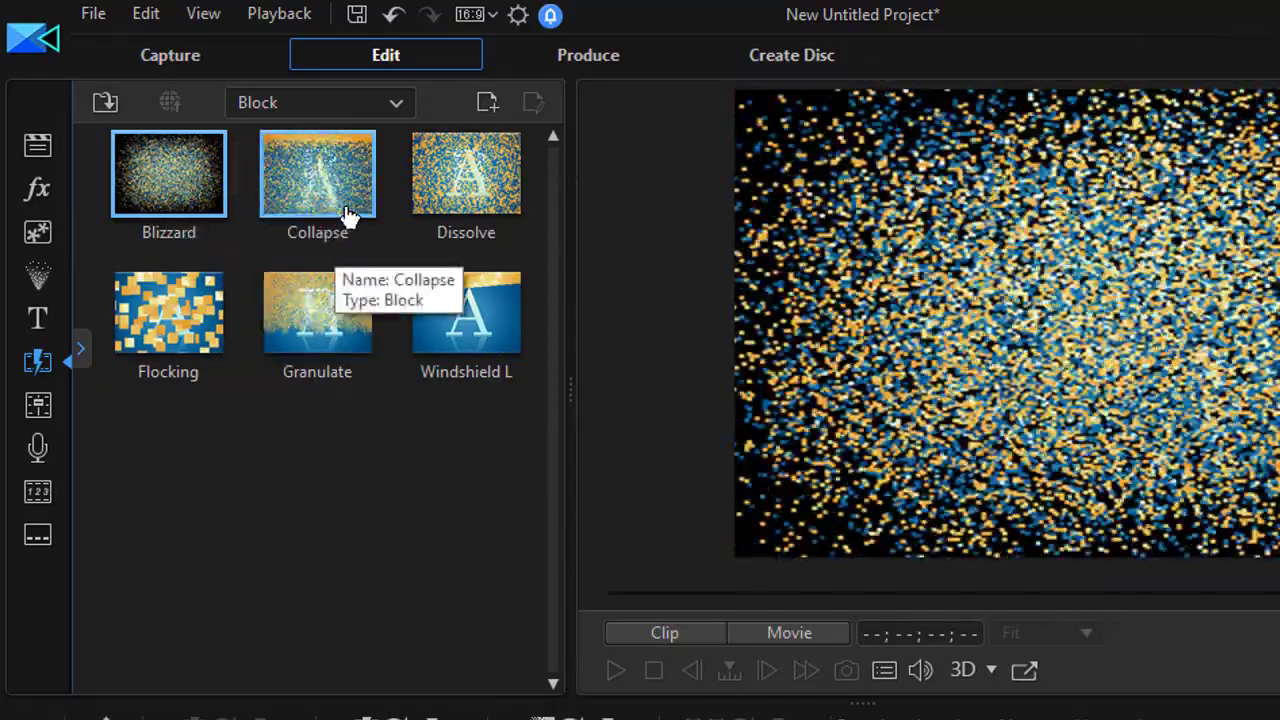
Add Granulate as a prefix transition before the first photo.
{"action": "left_click", "coordinate": [322, 340]}
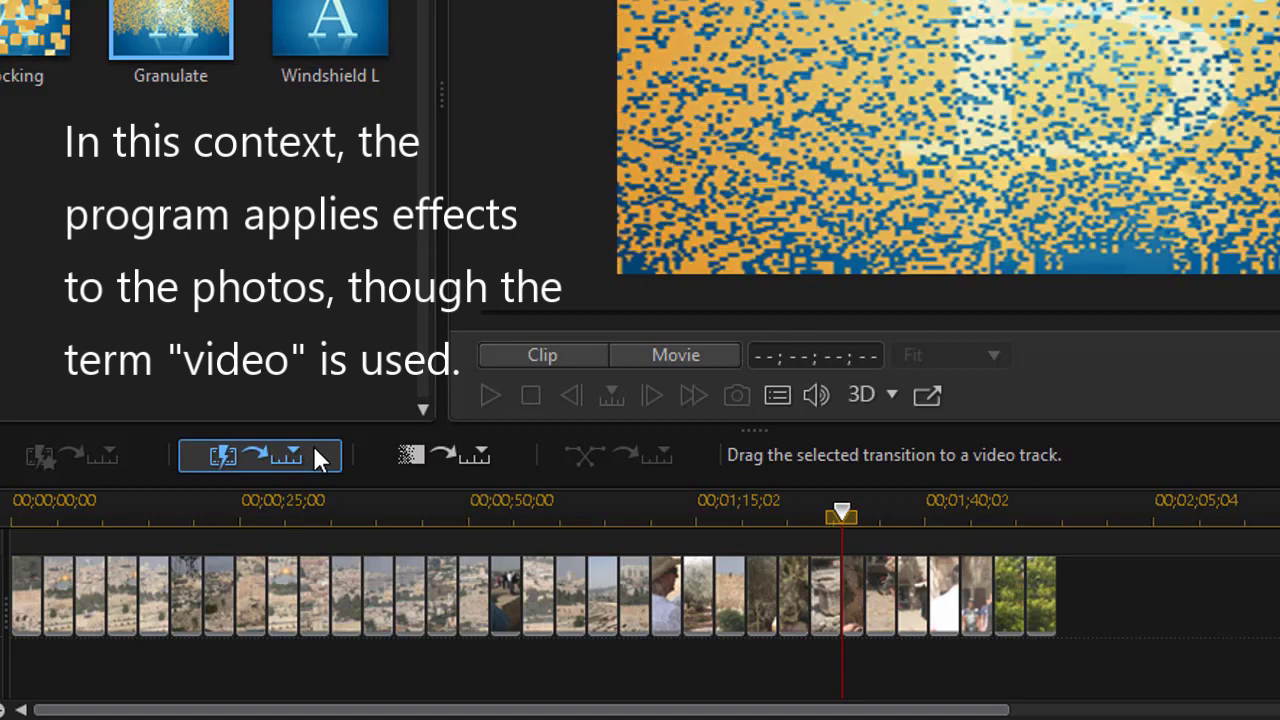
{"action": "left_click", "coordinate": [314, 447]}
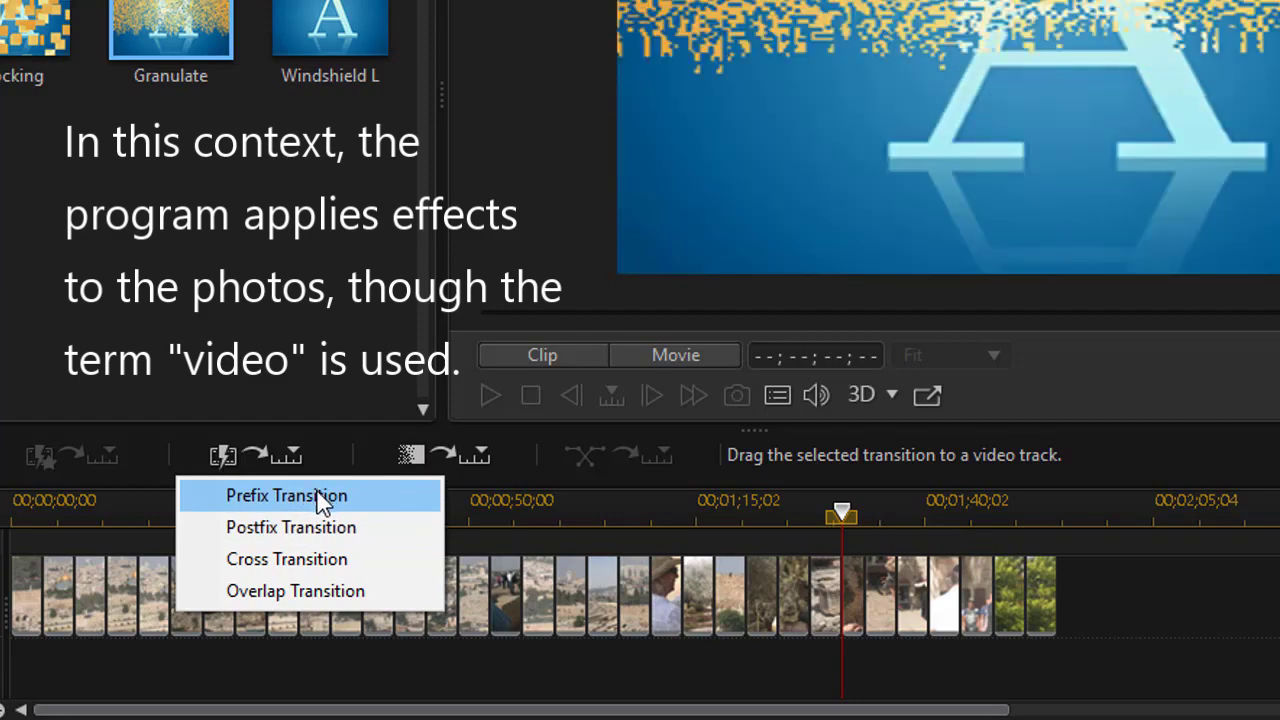
{"action": "left_click", "coordinate": [318, 496]}
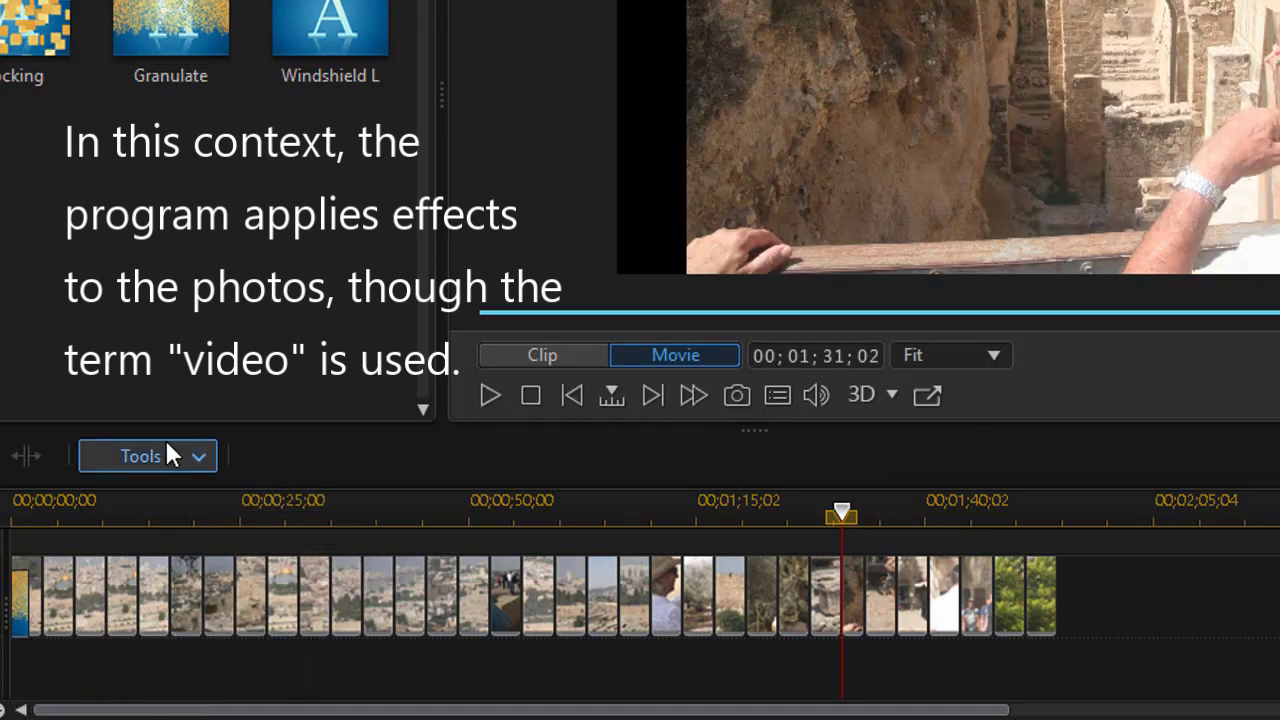
Add Granulate as a postfix transition after the last photo.
{"action": "left_click", "coordinate": [170, 38]}
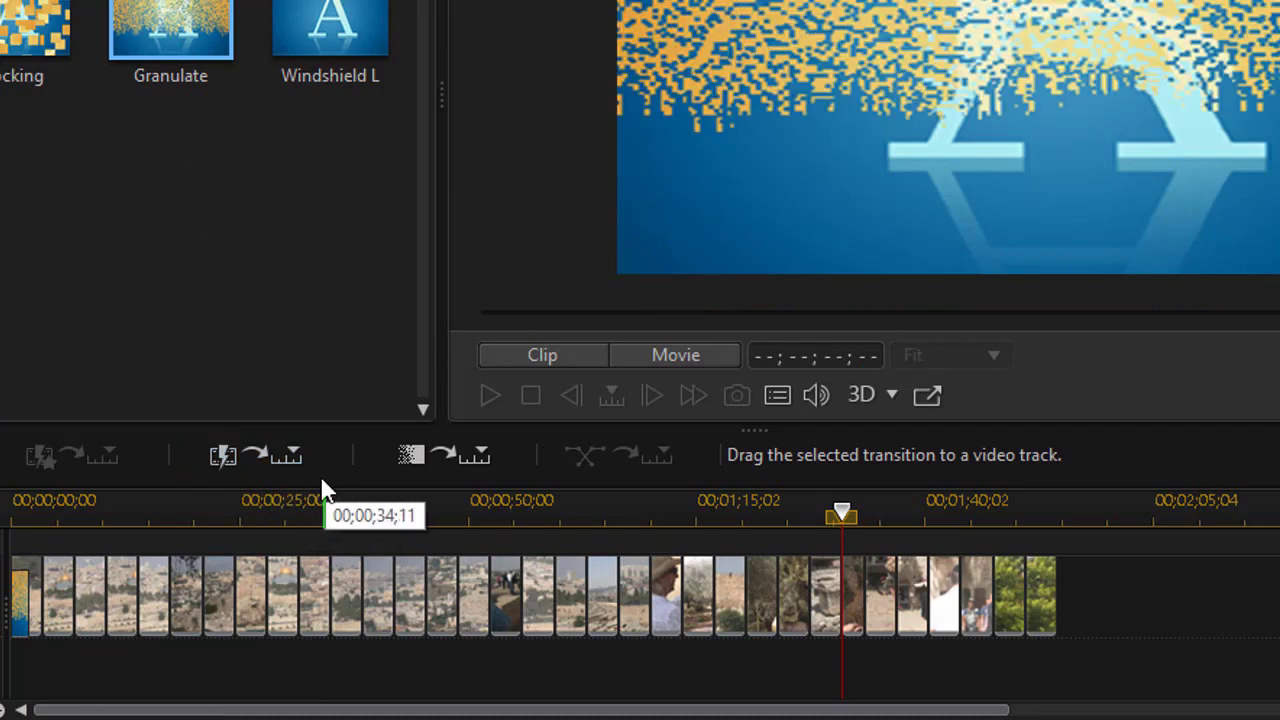
{"action": "left_click", "coordinate": [306, 461]}
{"action": "left_click", "coordinate": [311, 537]}
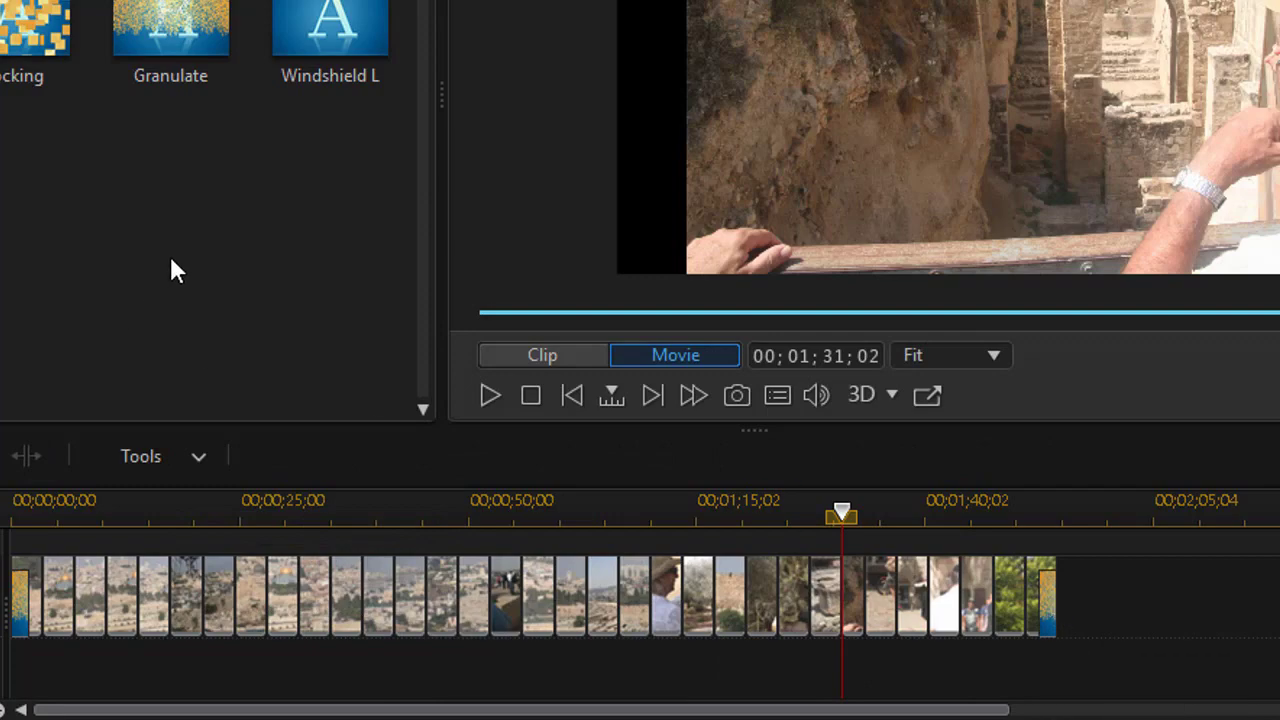
{"action": "left_click", "coordinate": [188, 17]}
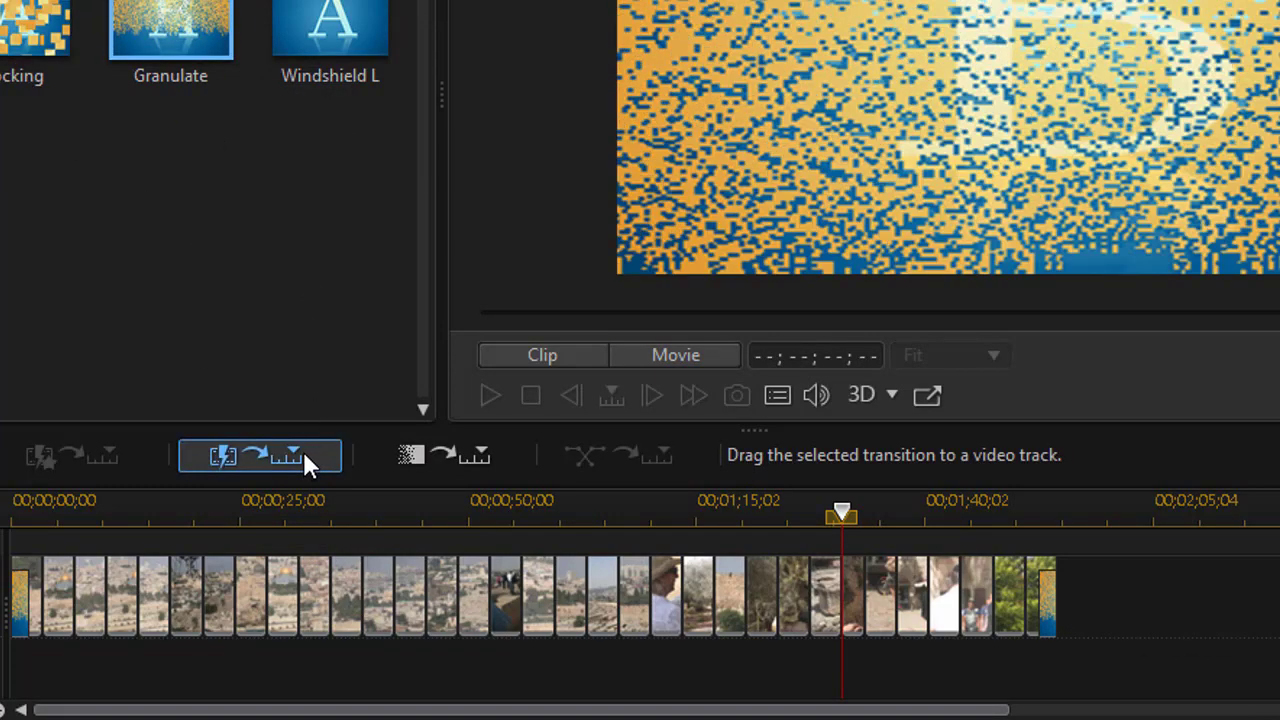
{"action": "left_click", "coordinate": [301, 456]}
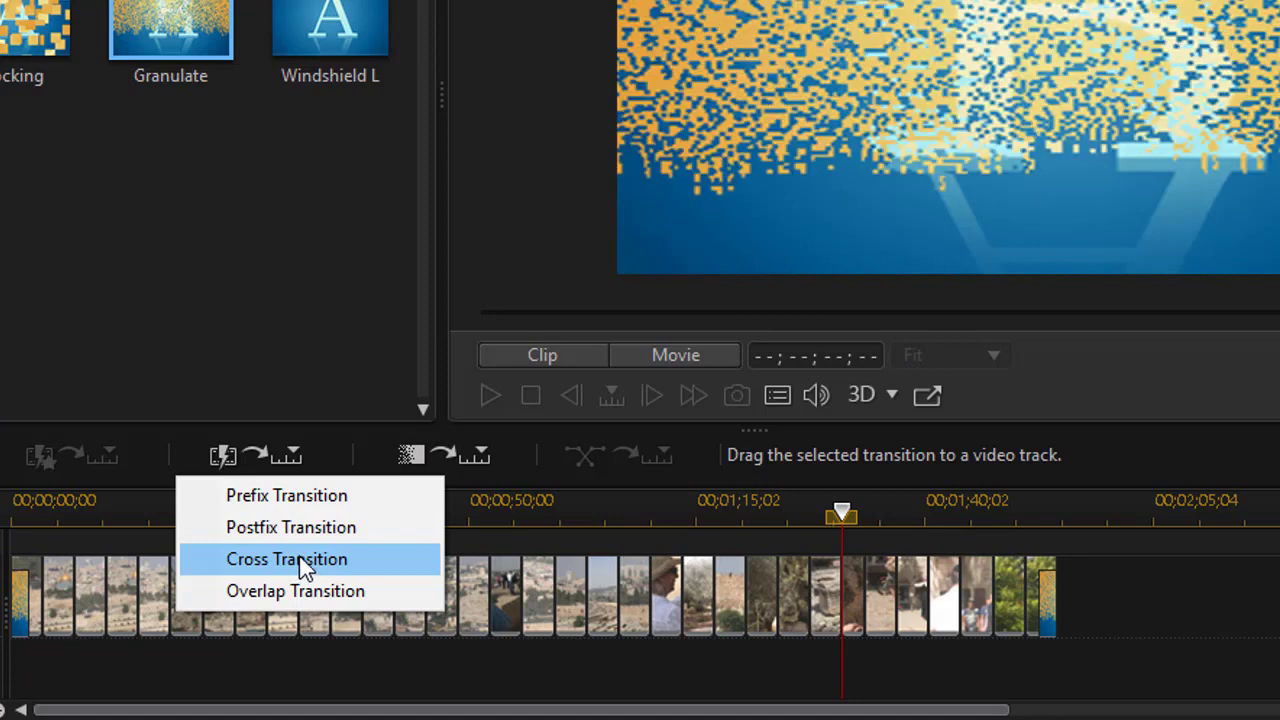
{"action": "left_click", "coordinate": [290, 559]}
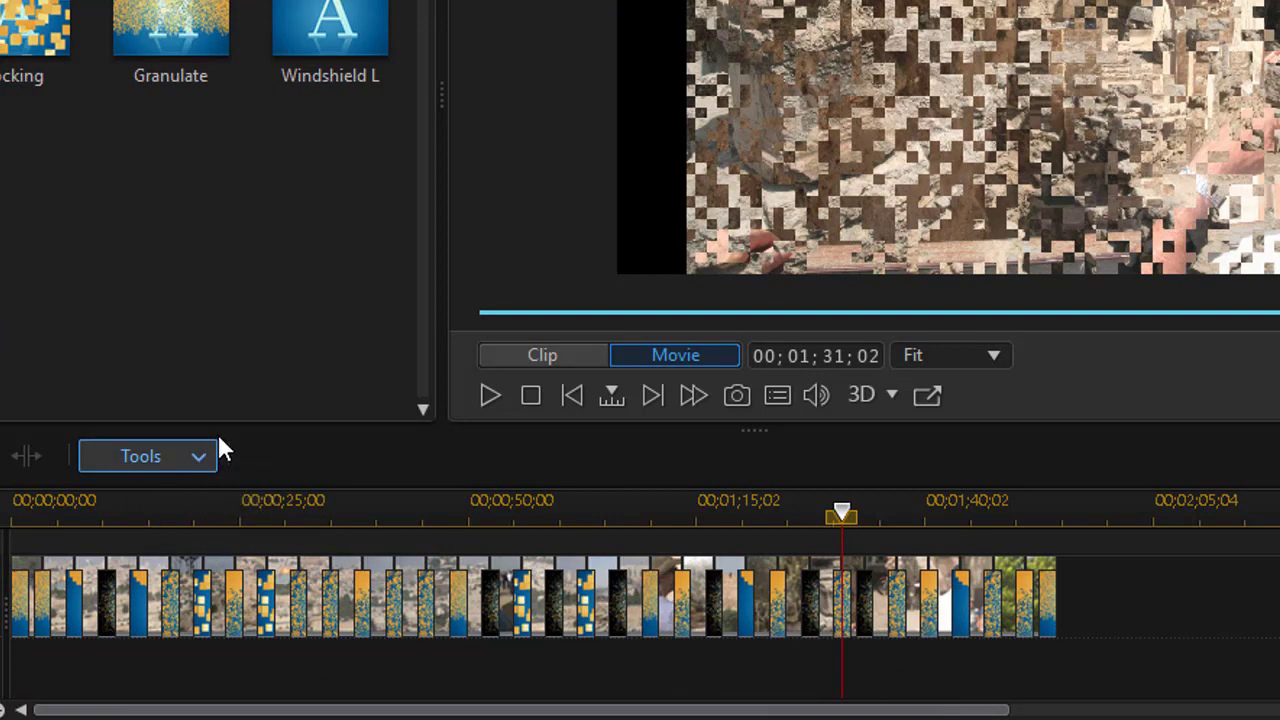
{"action": "key", "text": "ctrl+z"}
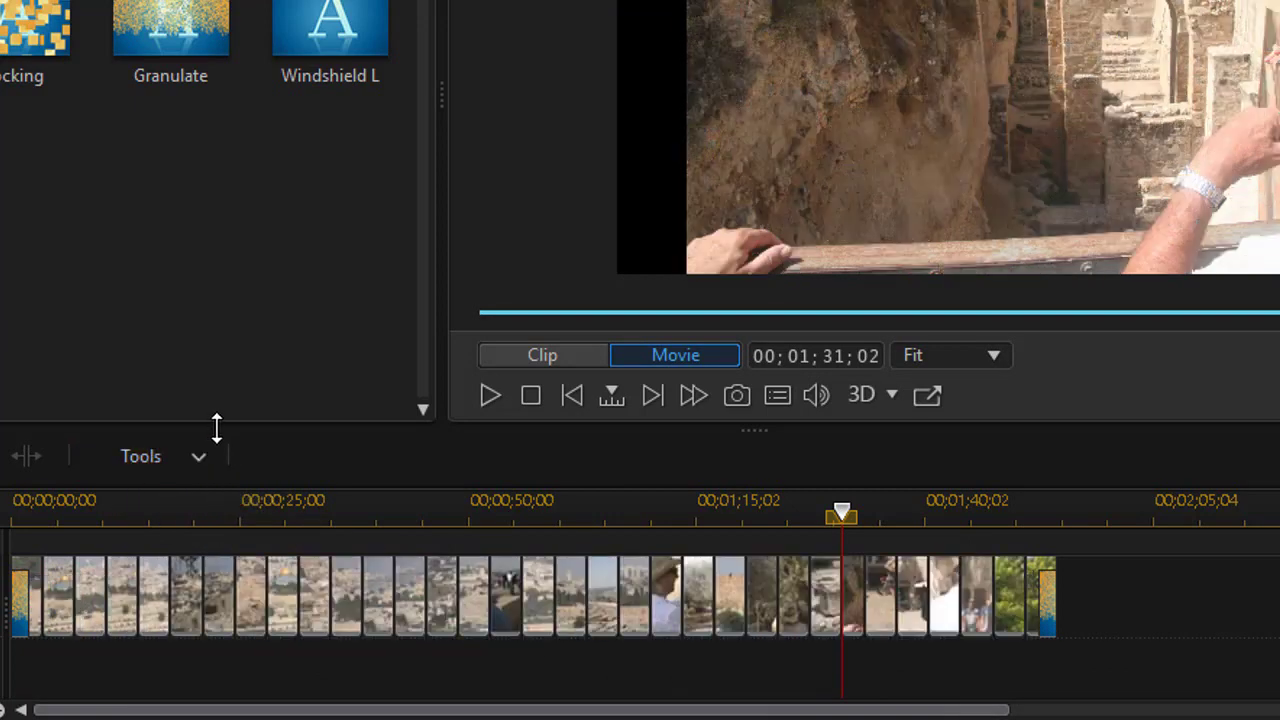
{"action": "left_click", "coordinate": [282, 10]}
{"action": "left_click", "coordinate": [300, 460]}
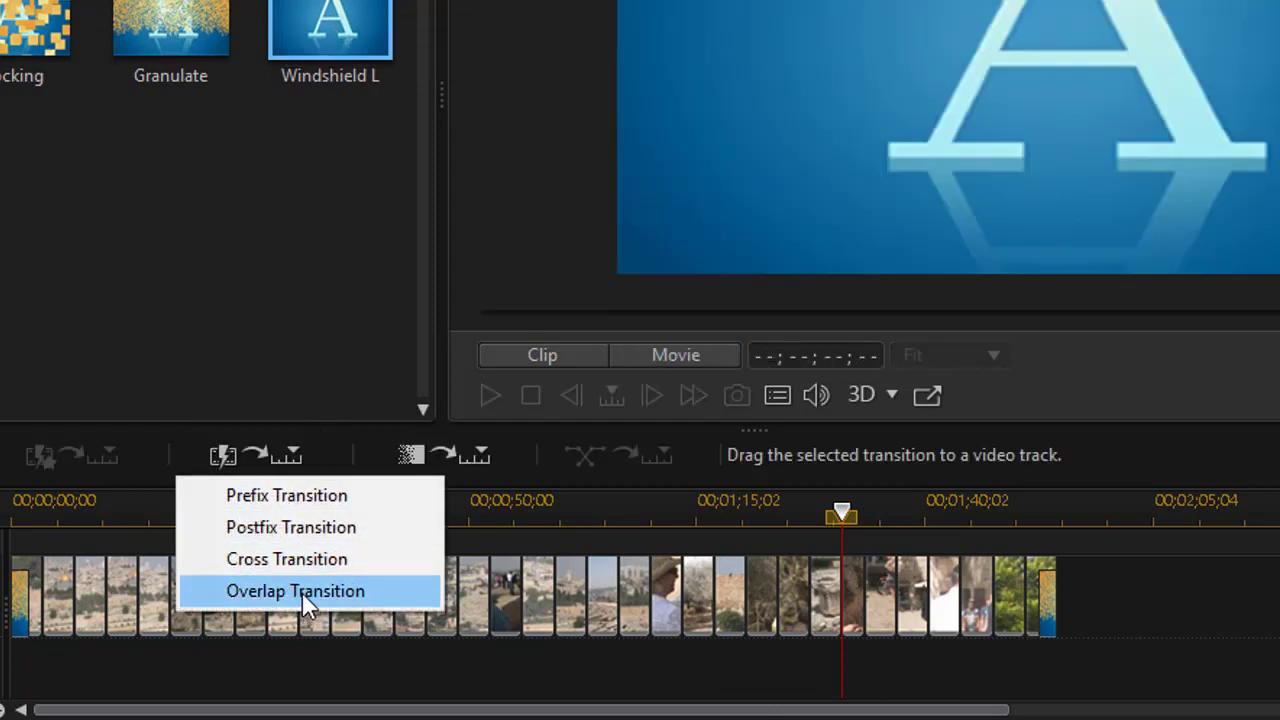
{"action": "left_click", "coordinate": [302, 592]}
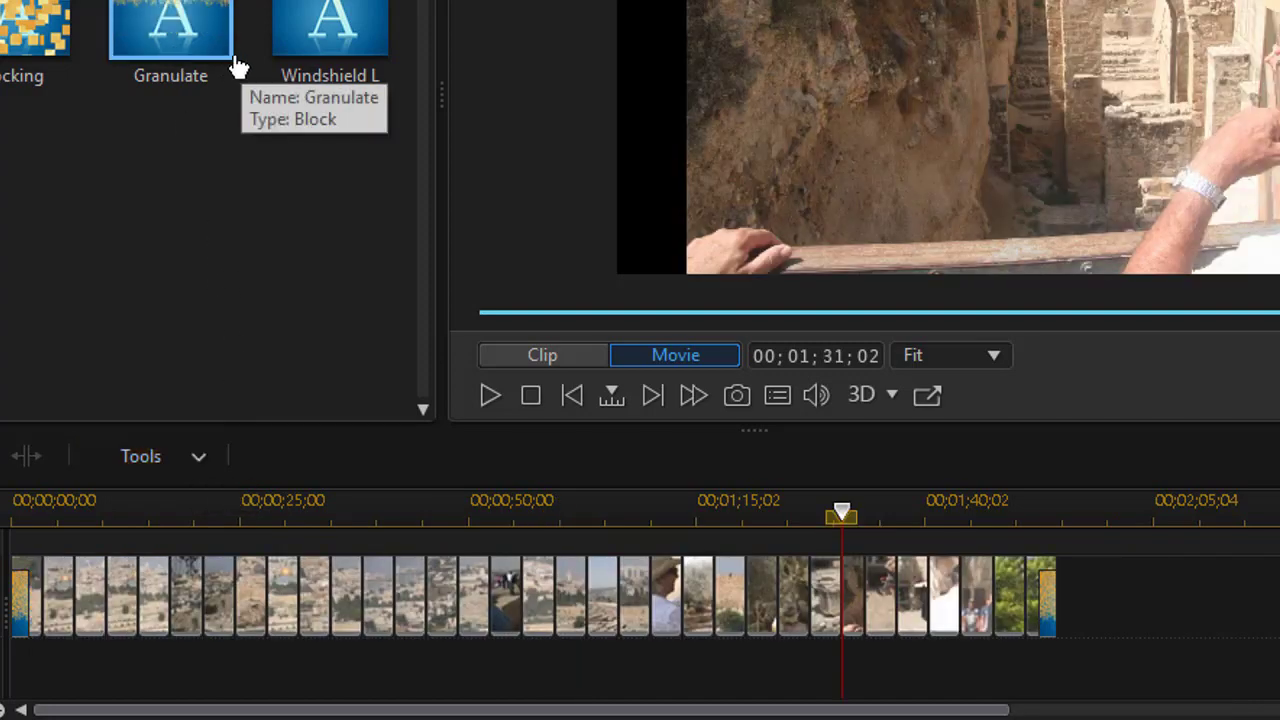
Apply Flocking as a cross transition between all photos, preview playback, then undo it.
{"action": "left_click", "coordinate": [8, 30]}
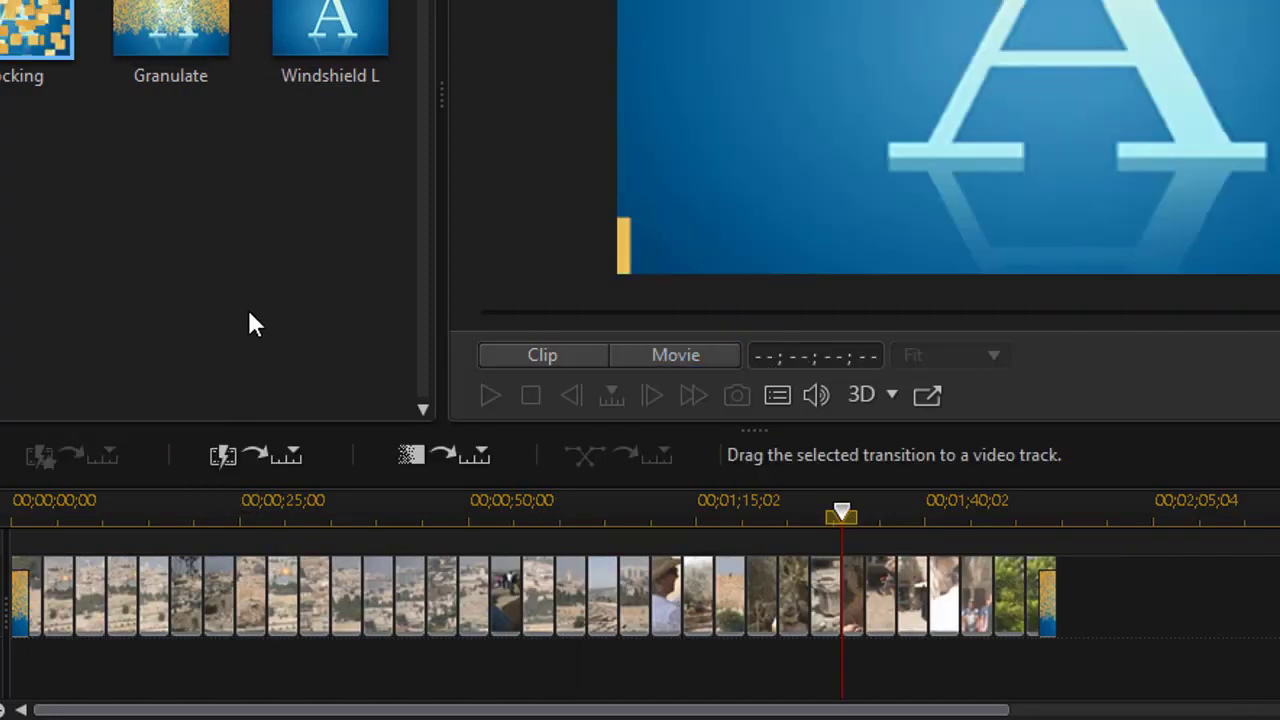
{"action": "left_click", "coordinate": [312, 453]}
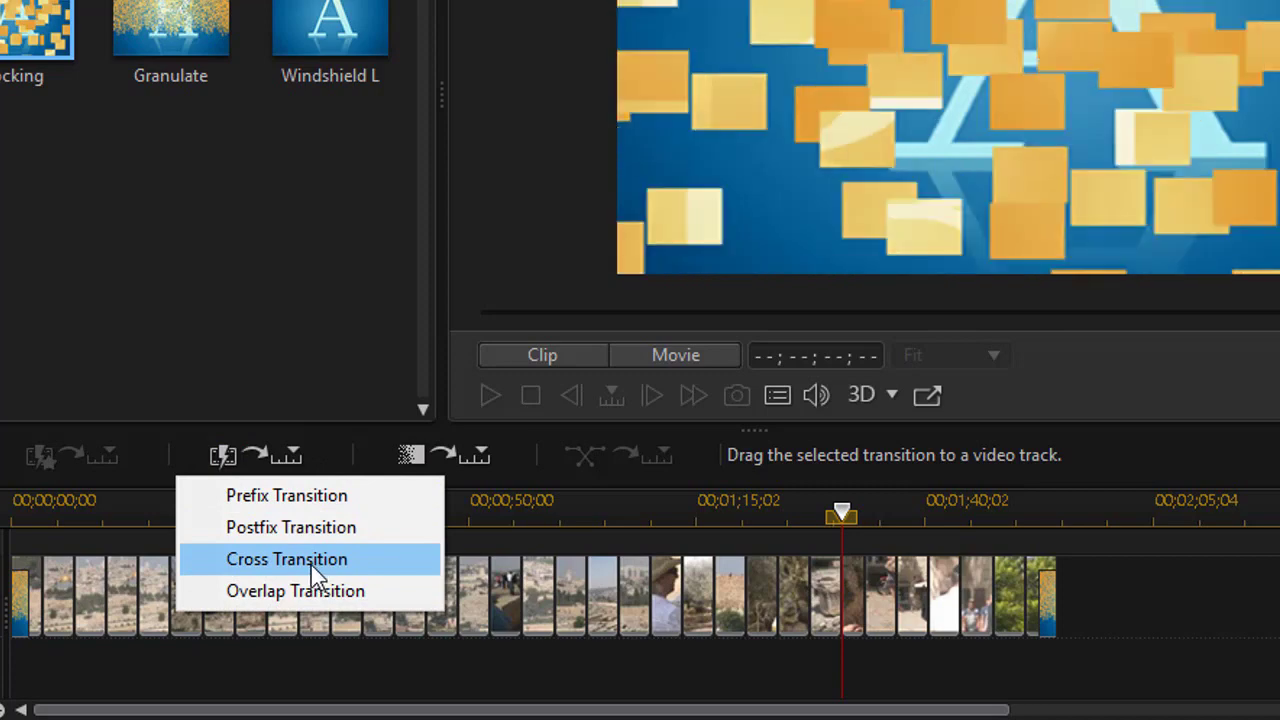
{"action": "left_click", "coordinate": [311, 562]}
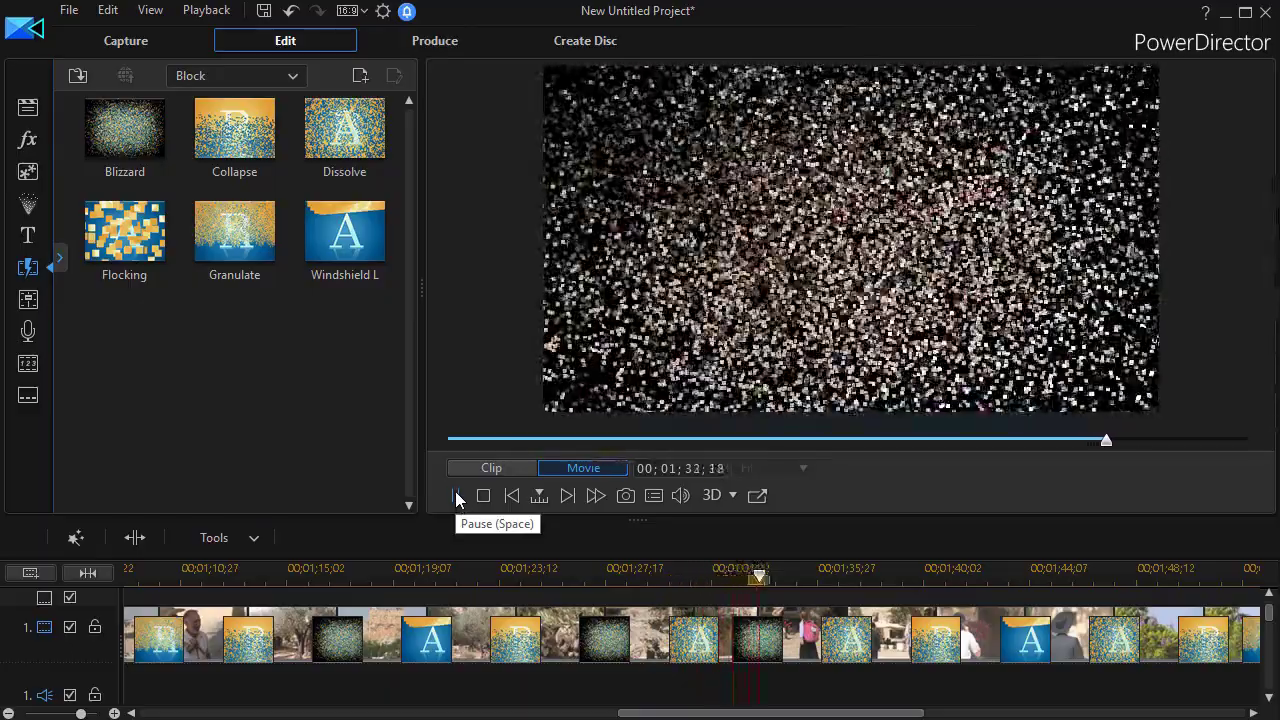
{"action": "left_click", "coordinate": [456, 503]}
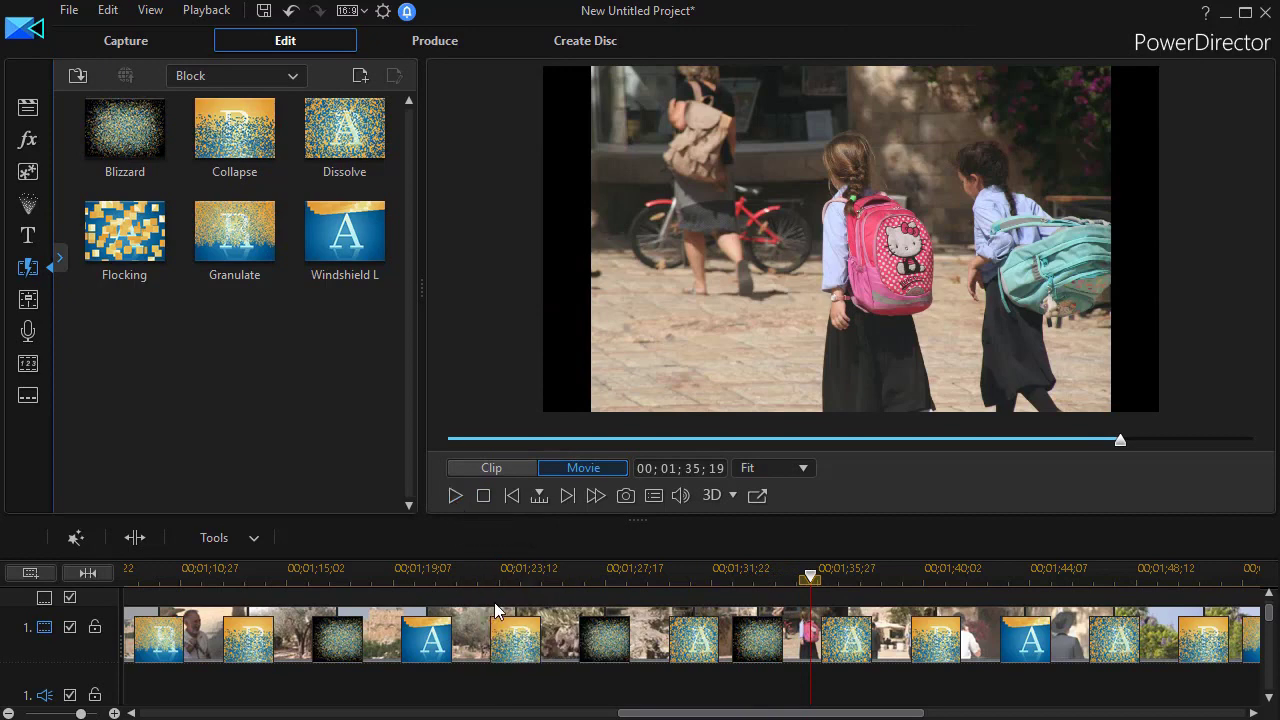
{"action": "key", "text": "ctrl+z"}
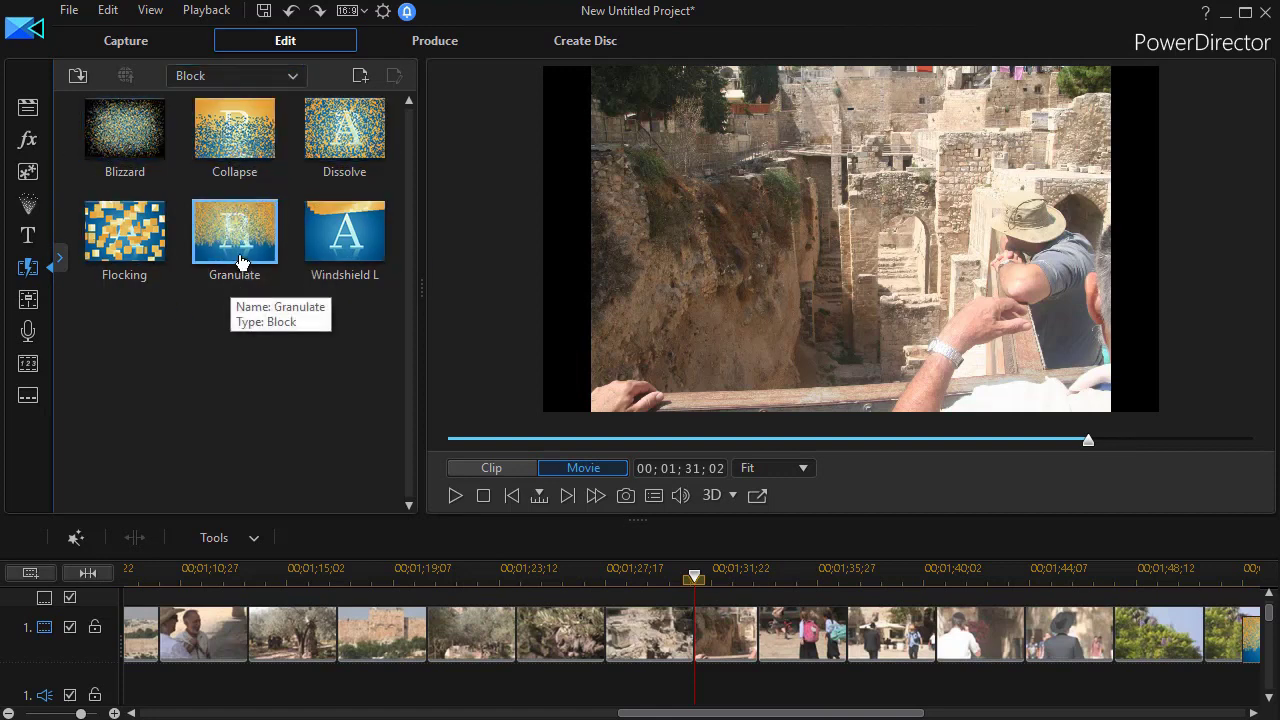
Hide Windshield L, Blizzard and Flocking from the library, leaving Collapse selected.
{"action": "right_click", "coordinate": [327, 250]}
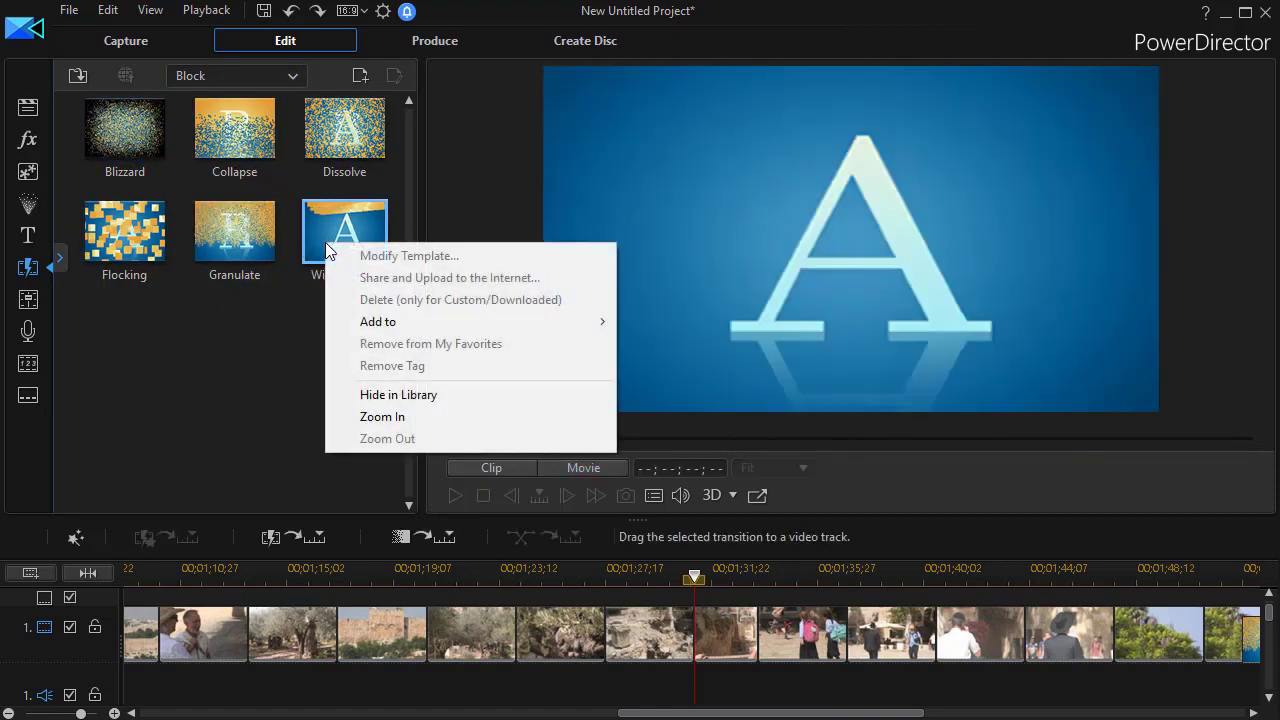
{"action": "left_click", "coordinate": [375, 396]}
{"action": "right_click", "coordinate": [110, 140]}
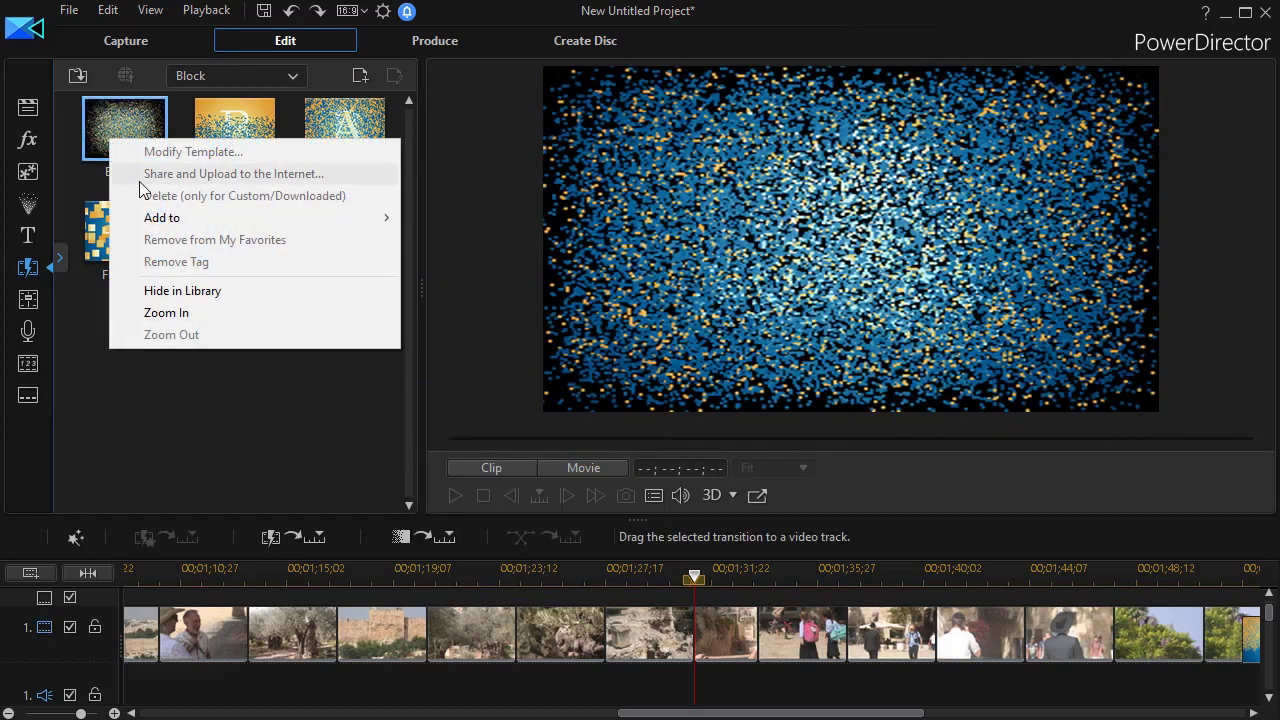
{"action": "left_click", "coordinate": [212, 292]}
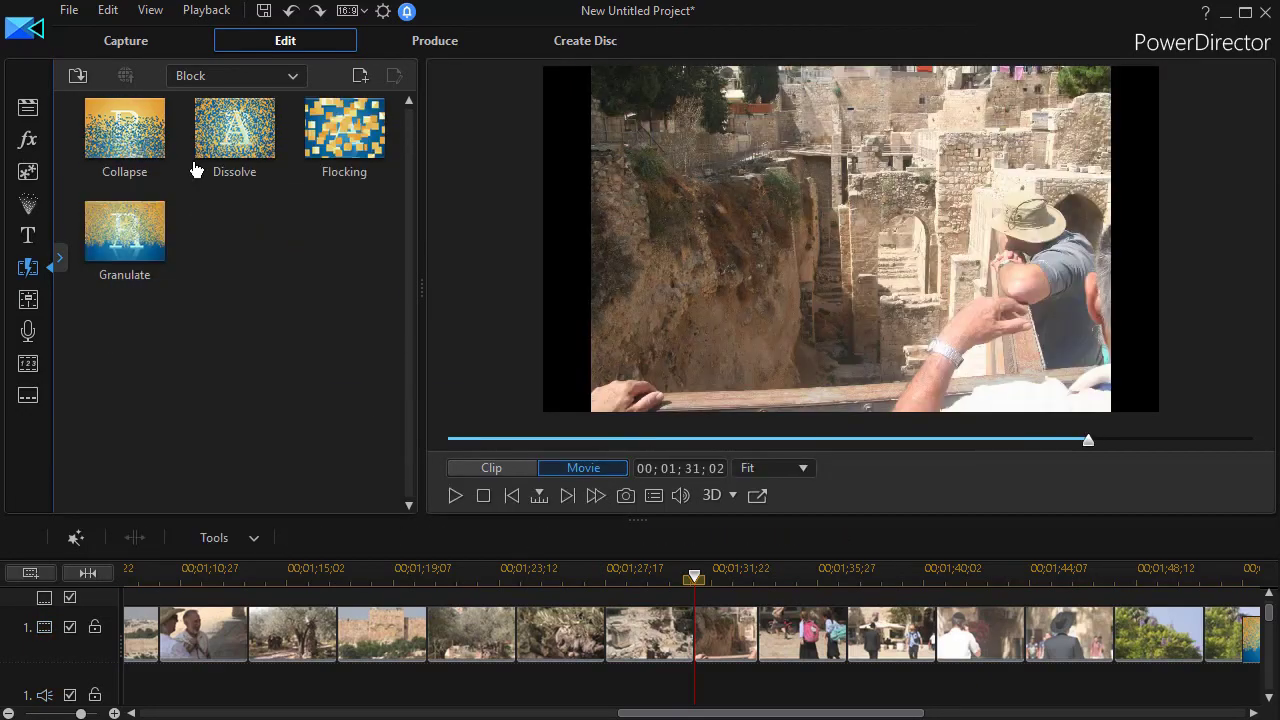
{"action": "right_click", "coordinate": [332, 128]}
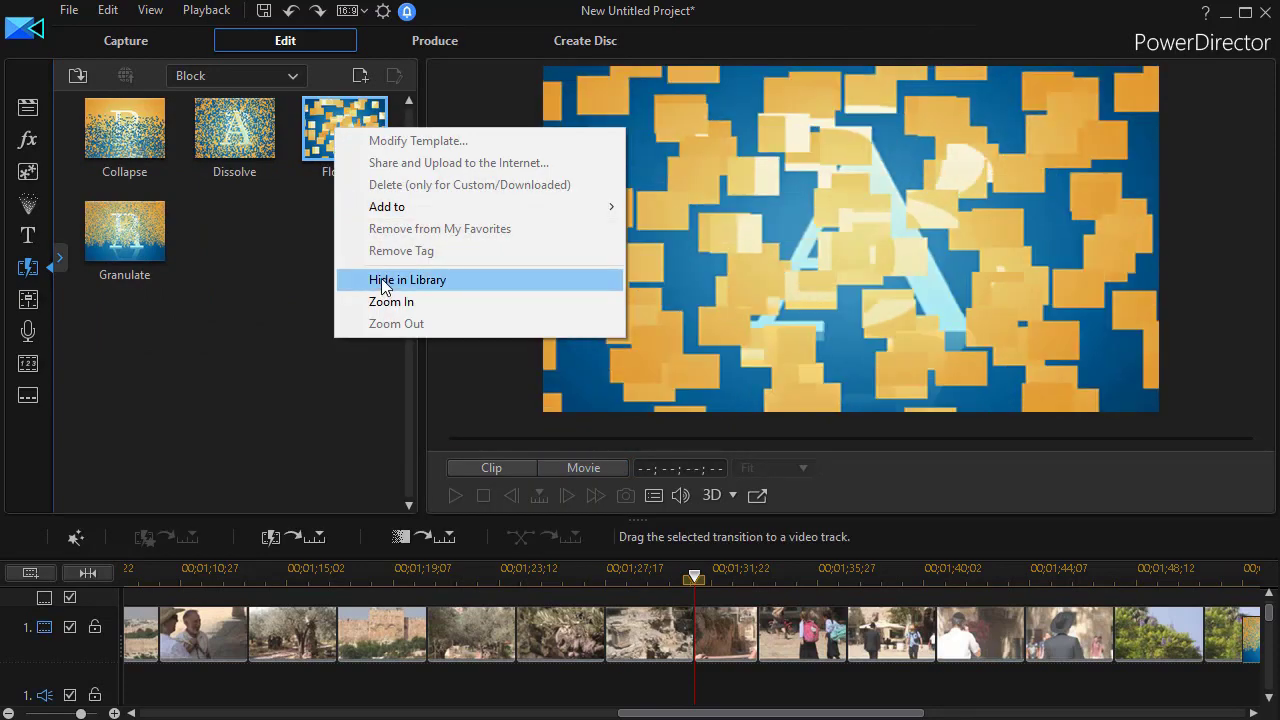
{"action": "left_click", "coordinate": [386, 279]}
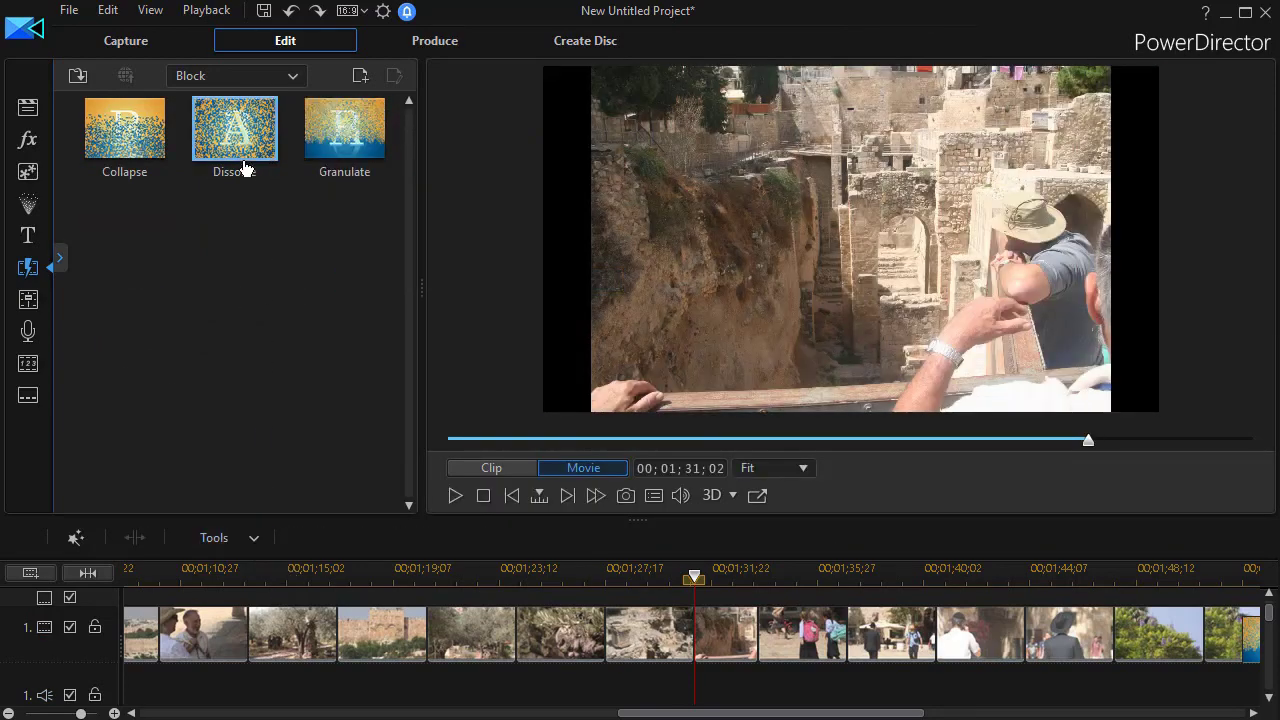
{"action": "left_click", "coordinate": [124, 130]}
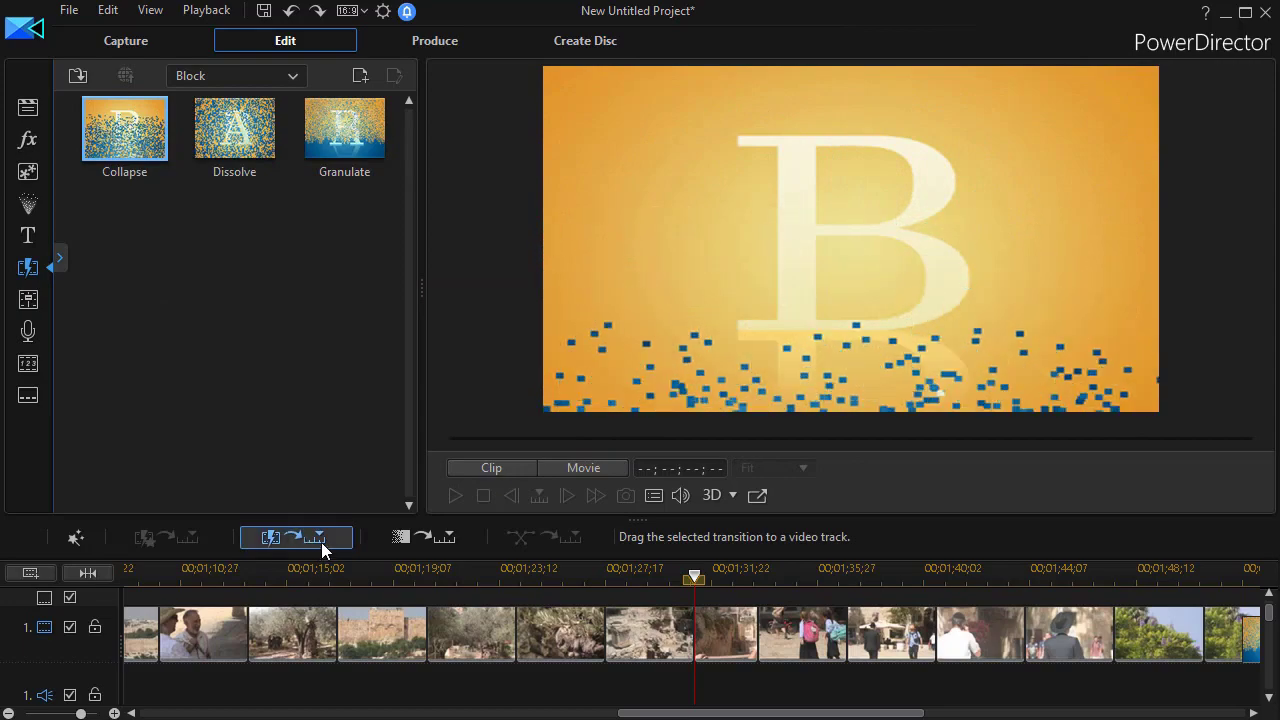
Bring up the placement options for applying the Block transitions between slides.
{"action": "left_click", "coordinate": [319, 538]}
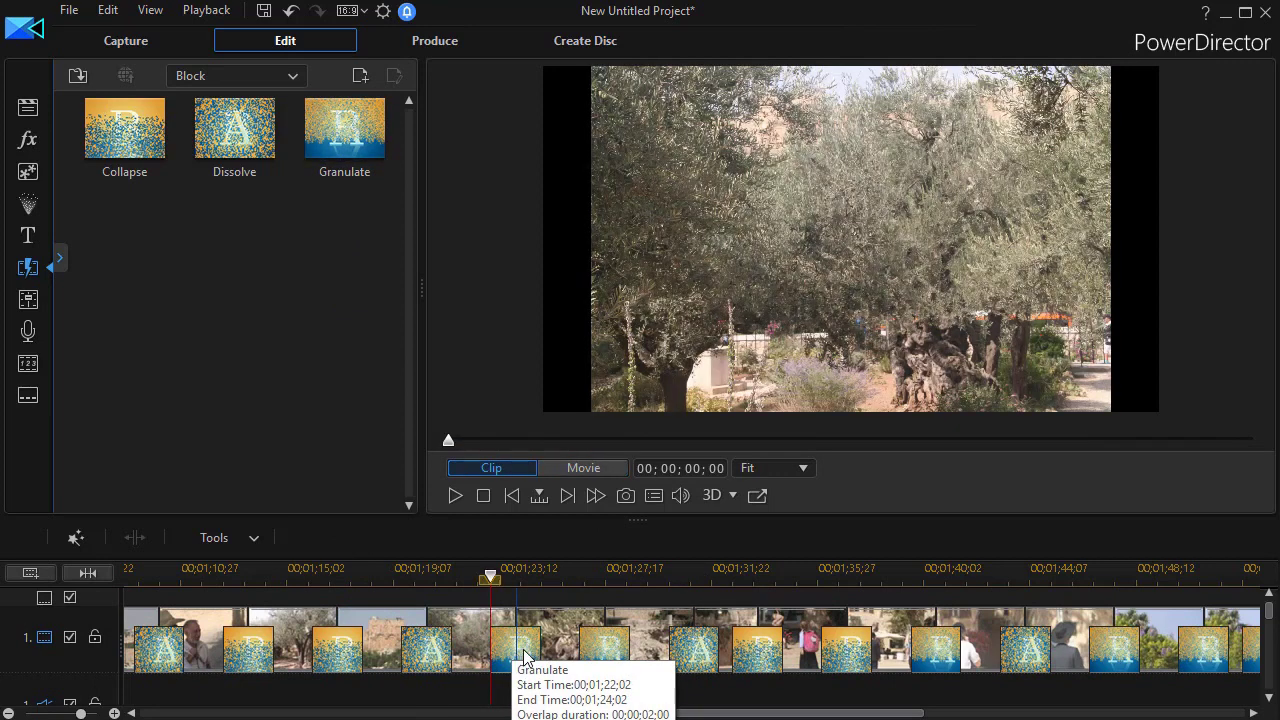
Drop Dissolve onto the slideshow and switch the library to the Alpha category.
{"action": "left_click_drag", "start_coordinate": [251, 136], "coordinate": [437, 600]}
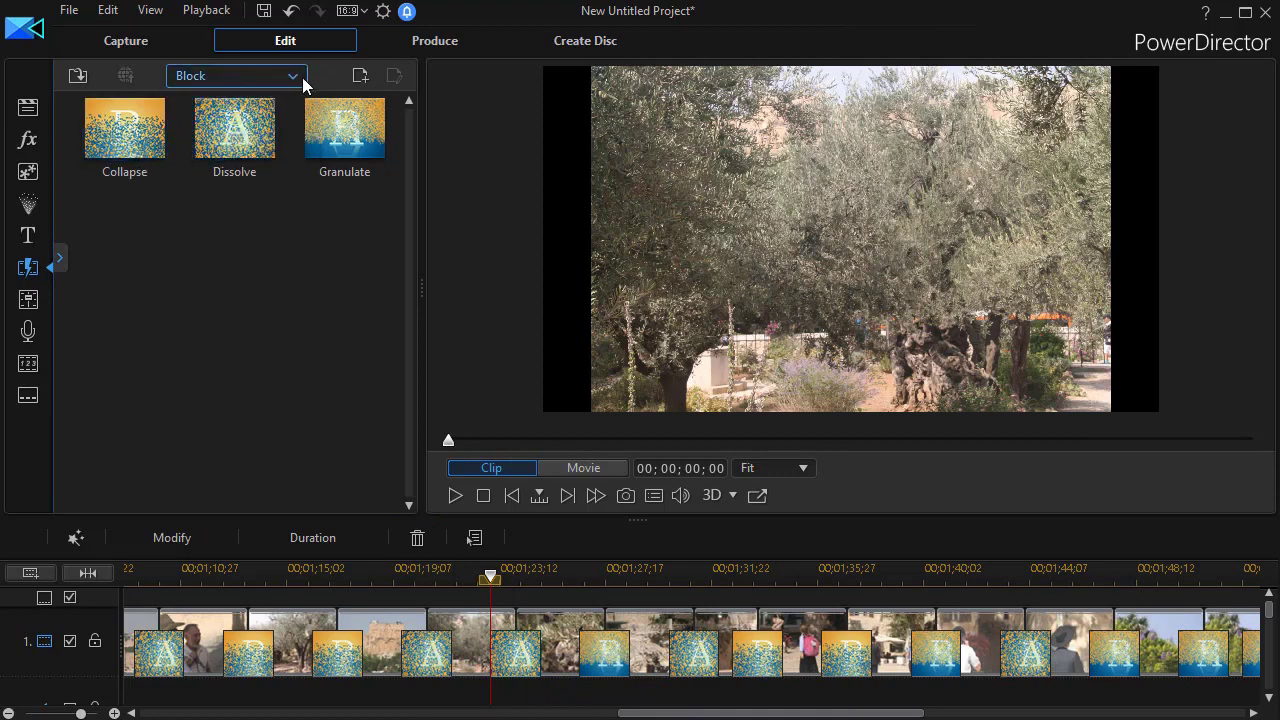
{"action": "left_click", "coordinate": [300, 78]}
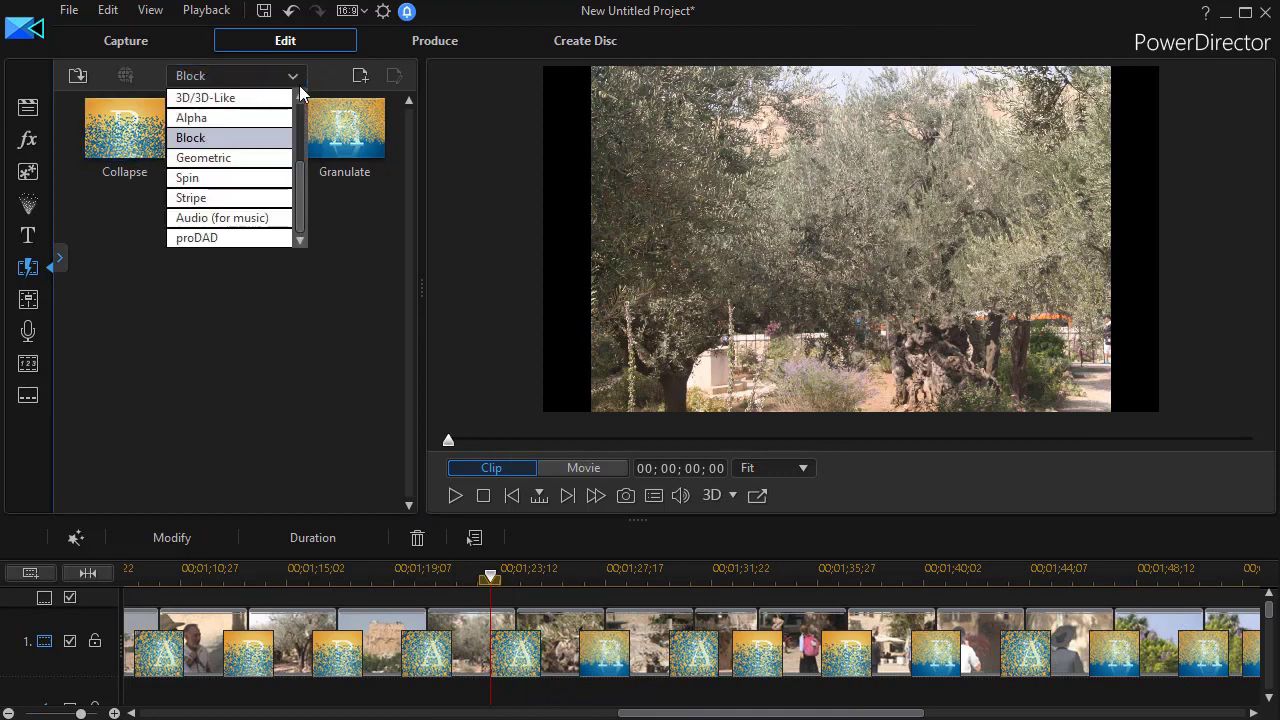
{"action": "left_click", "coordinate": [251, 120]}
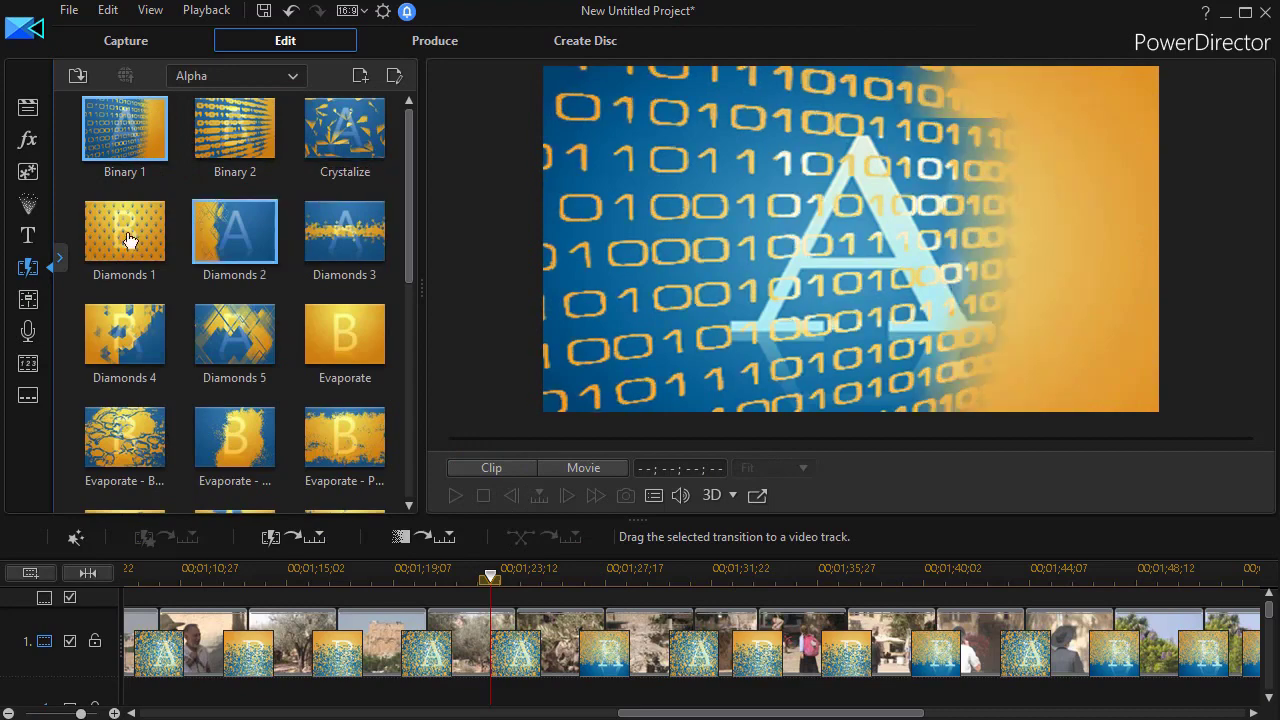
Place Diamonds 2 and Evaporate between slides, then delete the slide transitions.
{"action": "left_click_drag", "start_coordinate": [234, 232], "coordinate": [338, 662]}
{"action": "left_click_drag", "start_coordinate": [383, 345], "coordinate": [515, 655]}
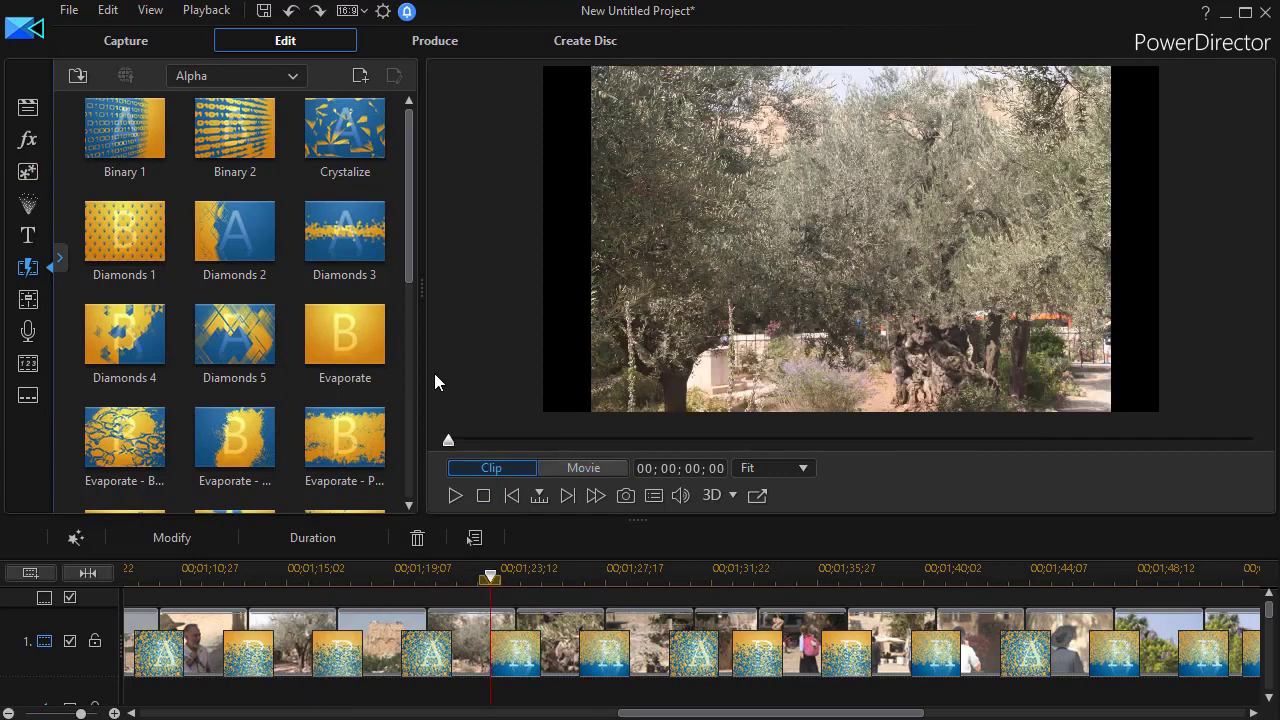
{"action": "key", "text": "Delete"}
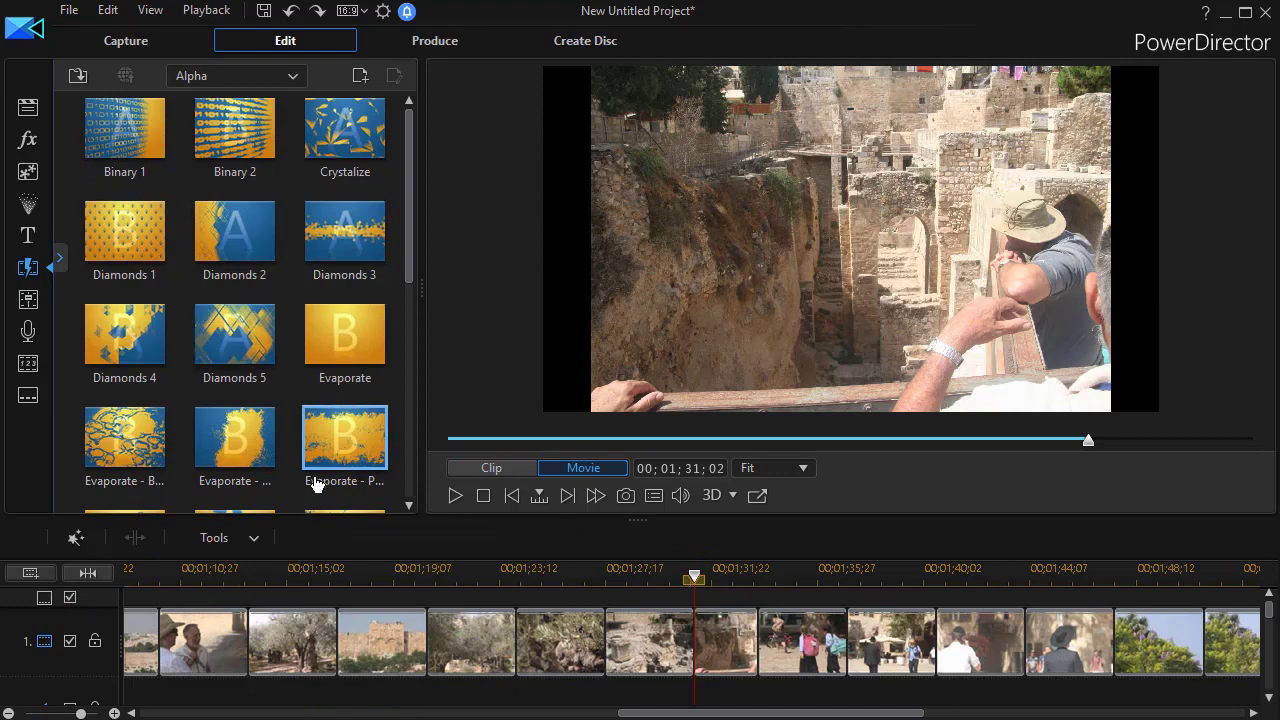
Select Diamonds 2 and open its menu for applying the transition to all slides.
{"action": "left_click", "coordinate": [279, 251]}
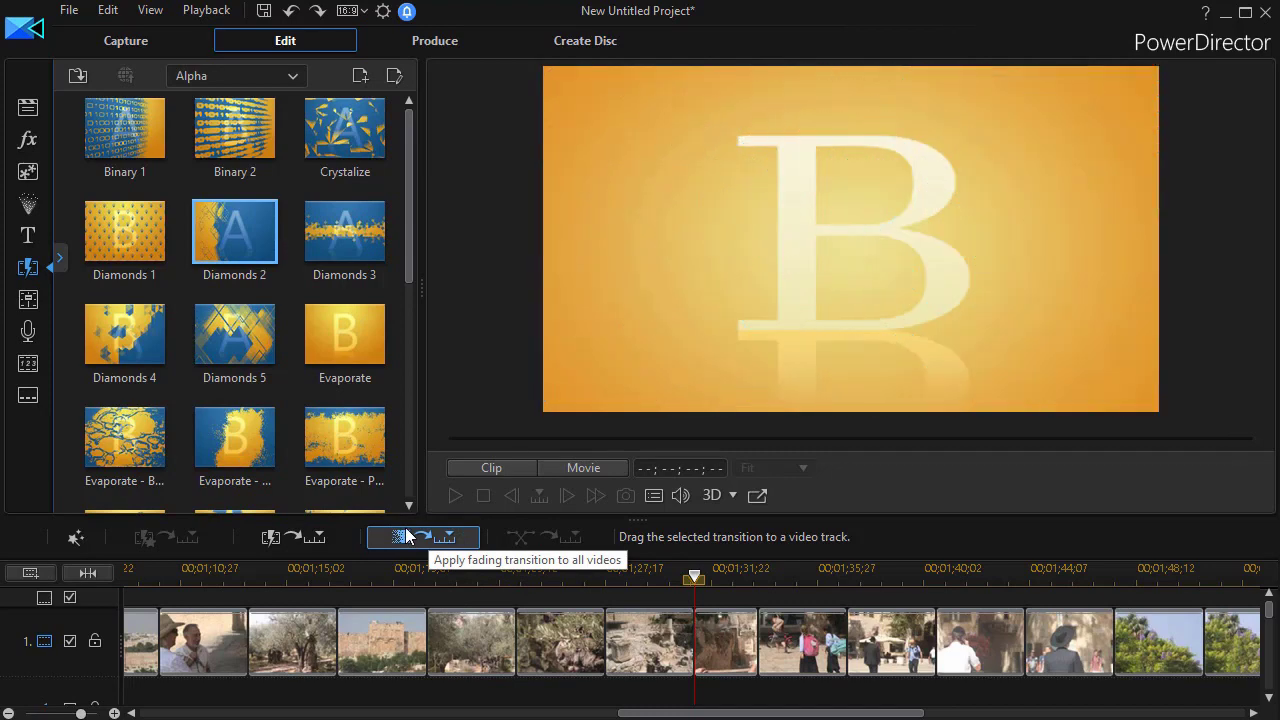
{"action": "left_click", "coordinate": [407, 533]}
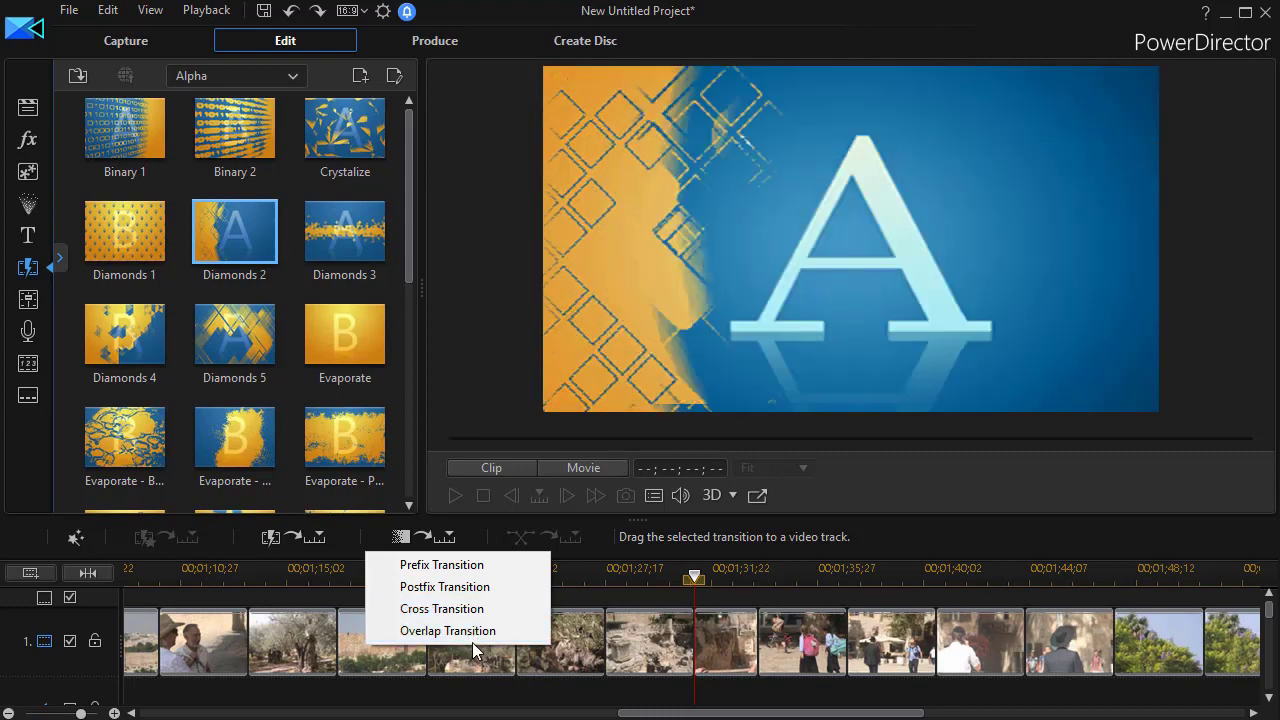
Apply Diamonds 2 as a cross transition to all slides and preview the slideshow.
{"action": "left_click", "coordinate": [462, 612]}
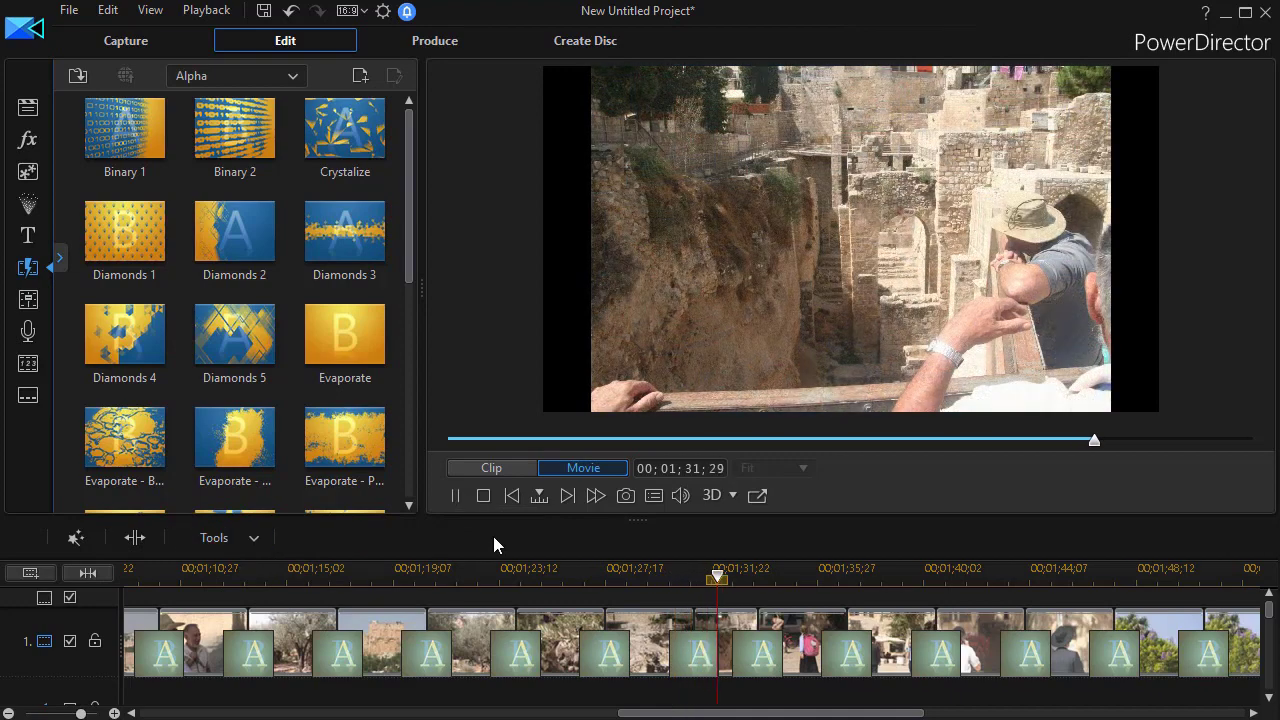
{"action": "left_click_drag", "start_coordinate": [405, 261], "coordinate": [502, 524]}
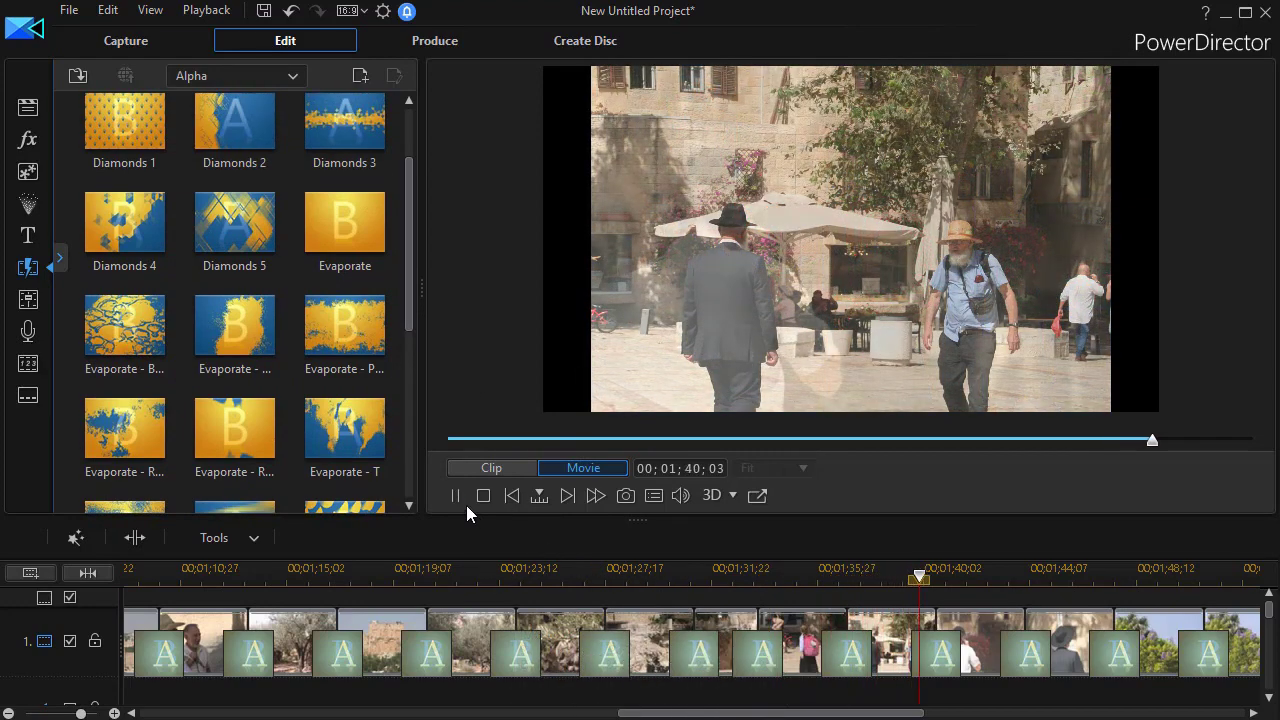
{"action": "left_click", "coordinate": [483, 495]}
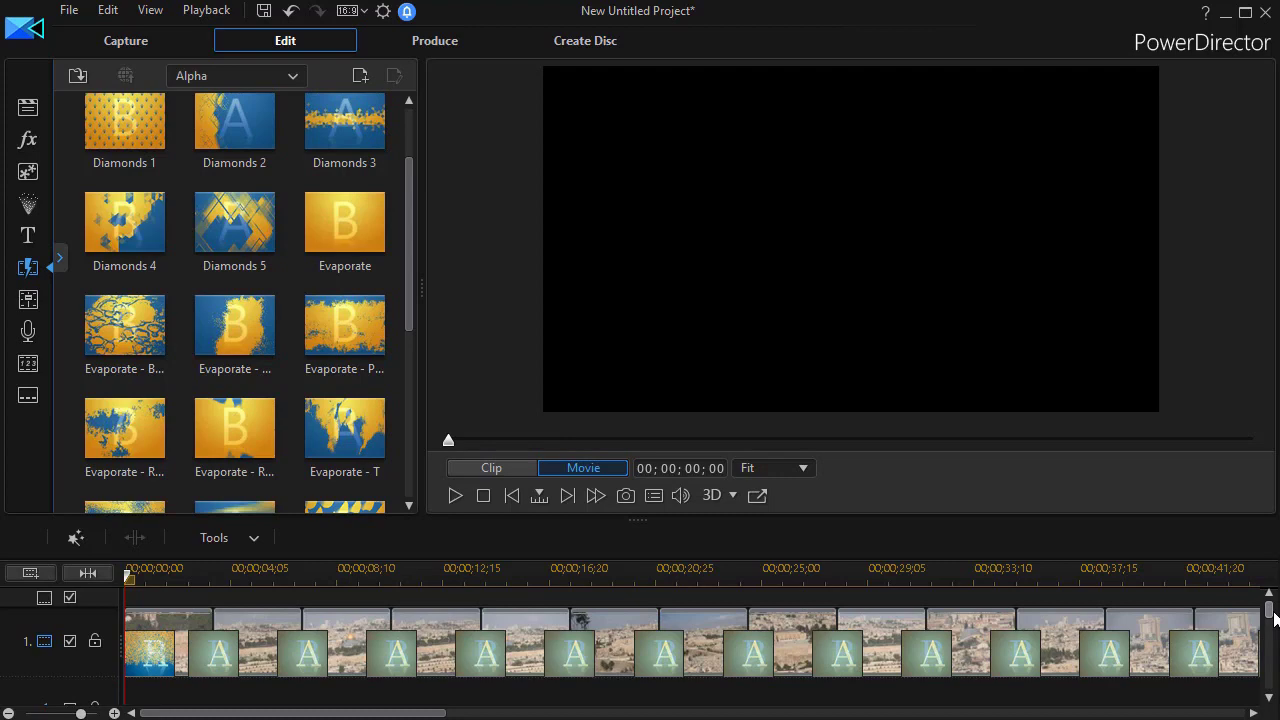
{"action": "scroll", "coordinate": [1274, 619], "scroll_direction": "down", "scroll_amount": 1}
From the project's media files, place Big Three Sixty then Blue Chip.mp3 on the audio track.
{"action": "scroll", "coordinate": [1274, 619], "scroll_direction": "down", "scroll_amount": 1}
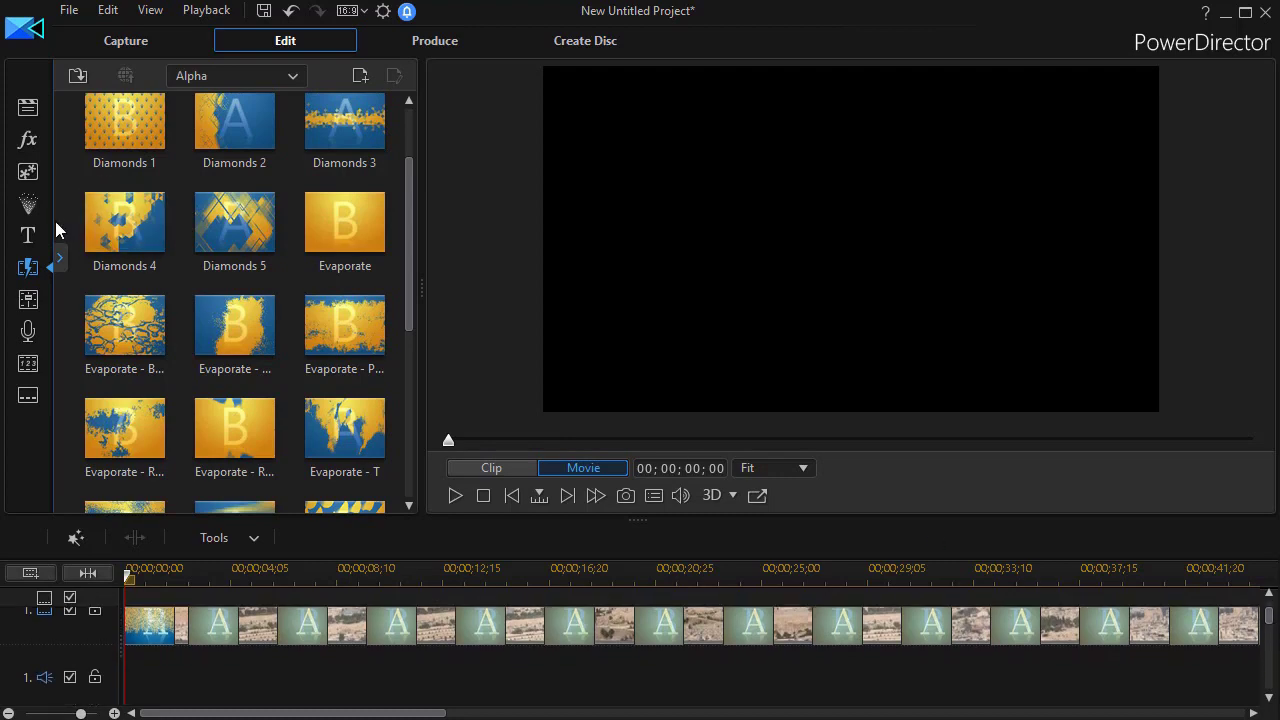
{"action": "left_click", "coordinate": [28, 108]}
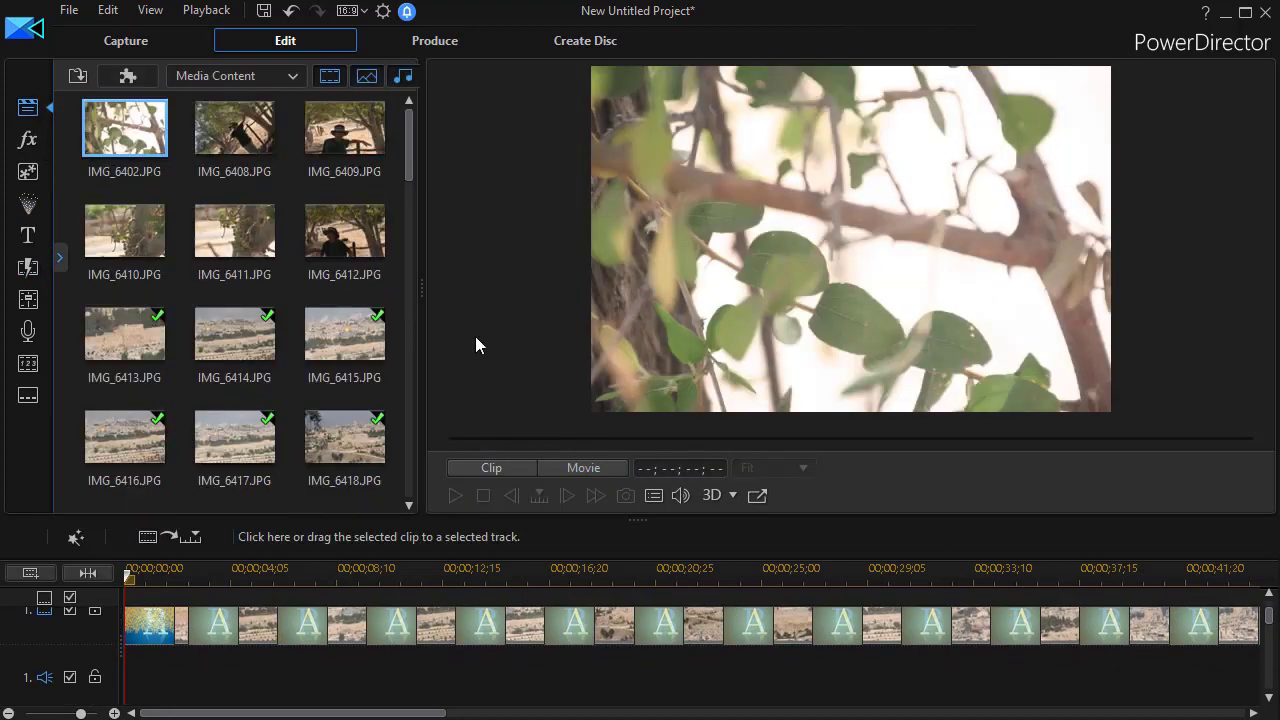
{"action": "left_click_drag", "start_coordinate": [408, 169], "coordinate": [405, 570]}
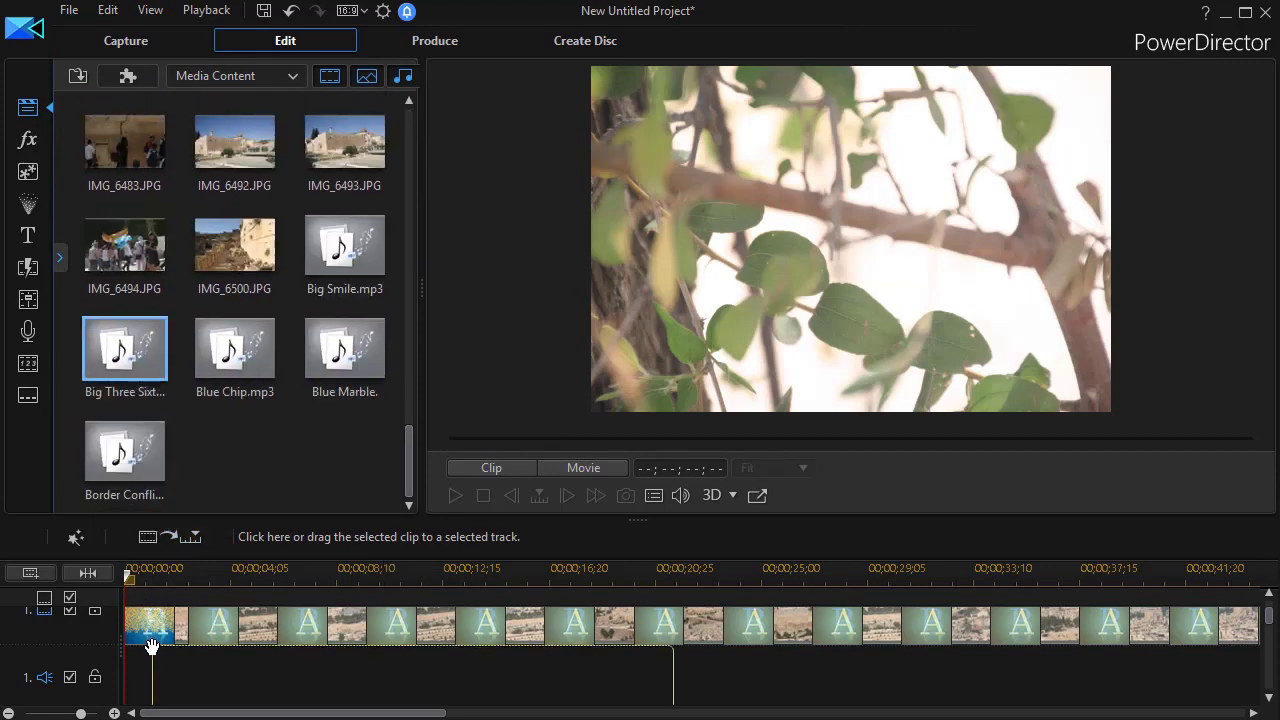
{"action": "left_click_drag", "start_coordinate": [152, 645], "coordinate": [96, 672]}
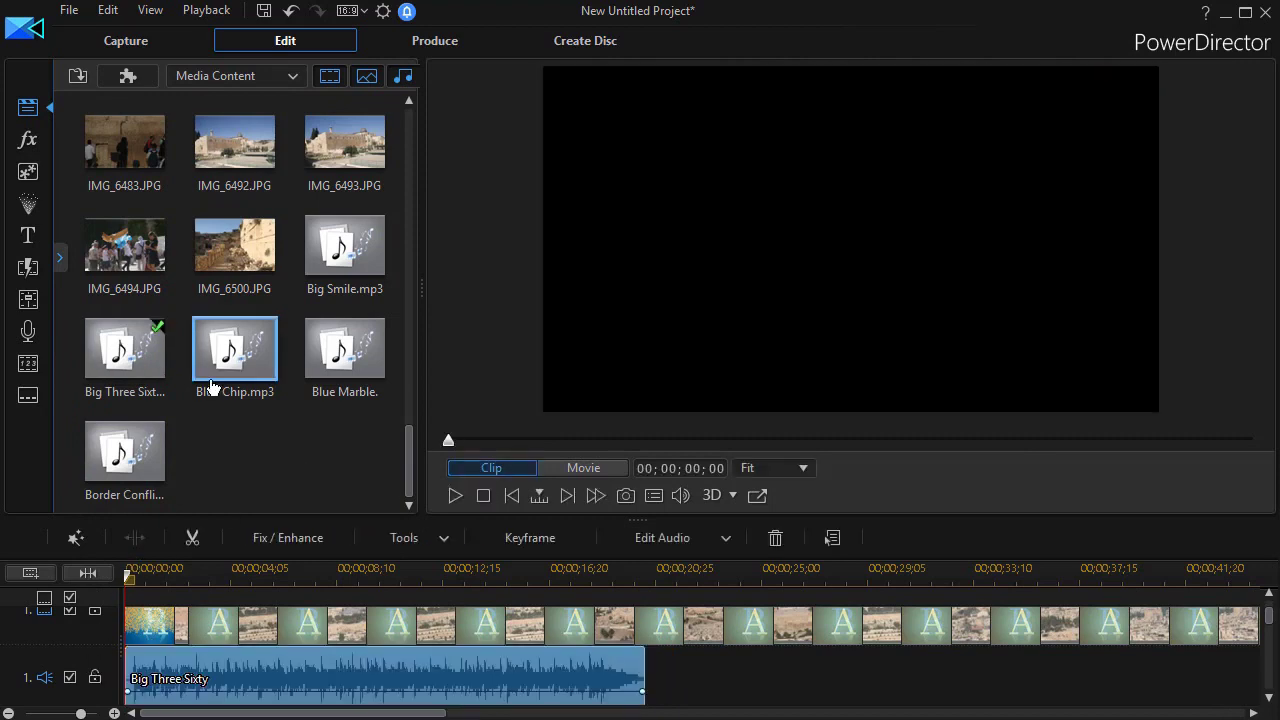
{"action": "left_click_drag", "start_coordinate": [251, 357], "coordinate": [647, 670]}
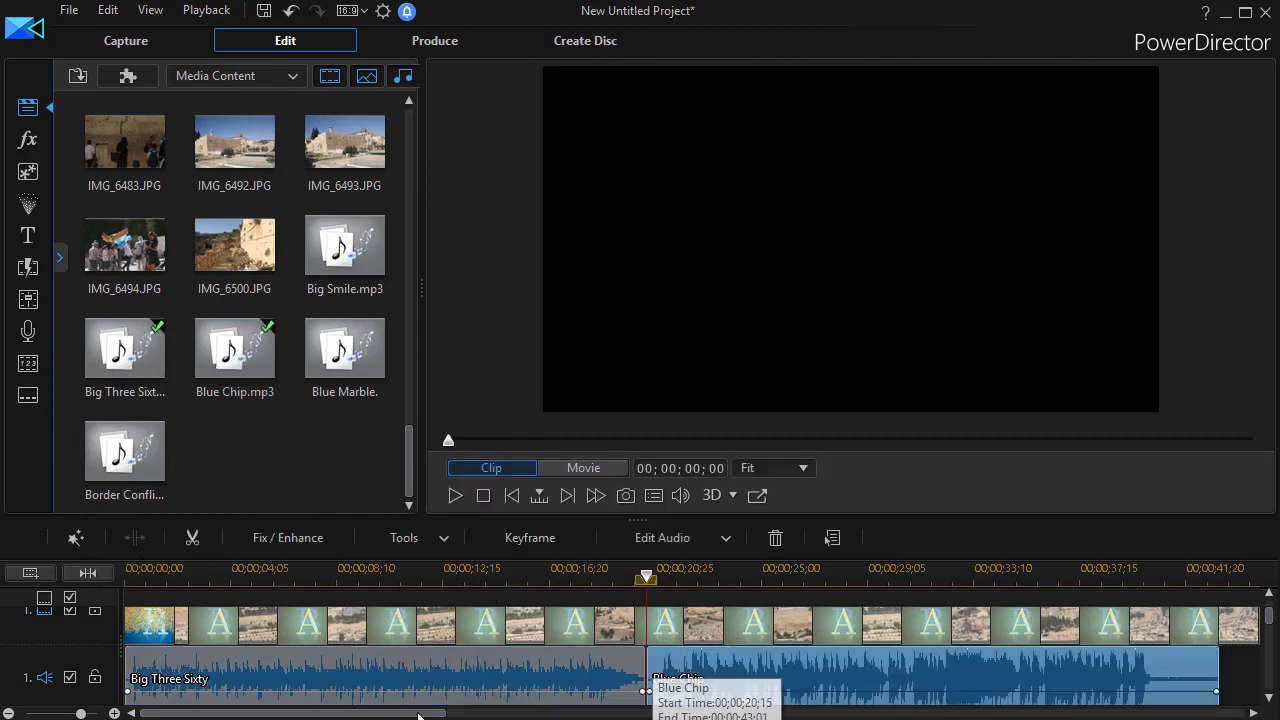
{"action": "left_click", "coordinate": [89, 573]}
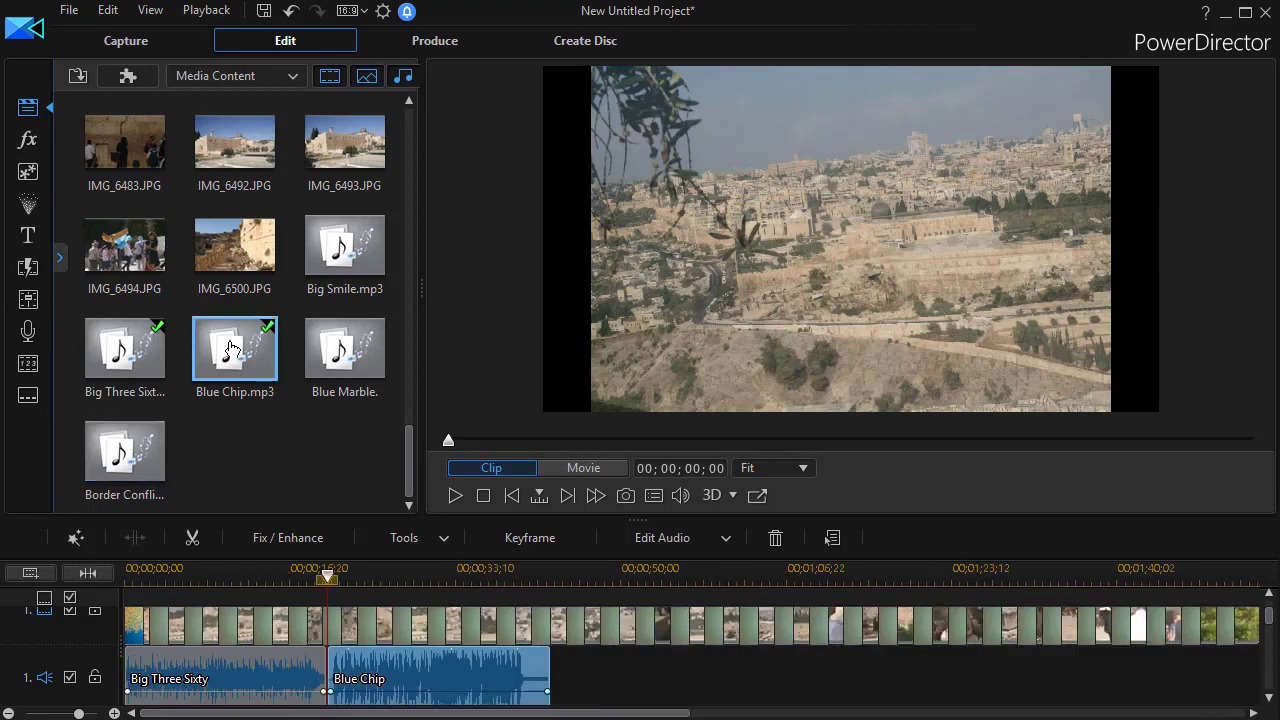
Place Big Smile.mp3 after Blue Chip on the audio track and play from slide IMG_6446.
{"action": "left_click_drag", "start_coordinate": [345, 245], "coordinate": [549, 632]}
{"action": "left_click_drag", "start_coordinate": [125, 350], "coordinate": [806, 620]}
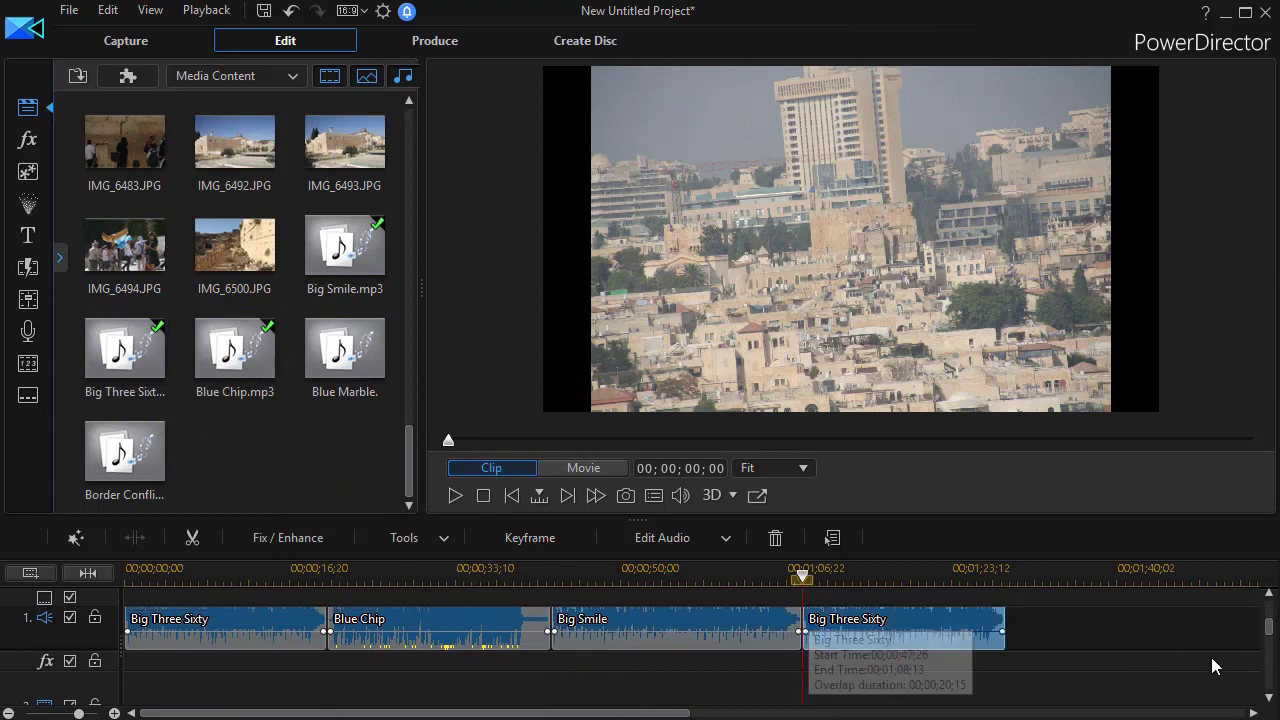
{"action": "left_click_drag", "start_coordinate": [1272, 632], "coordinate": [1270, 612]}
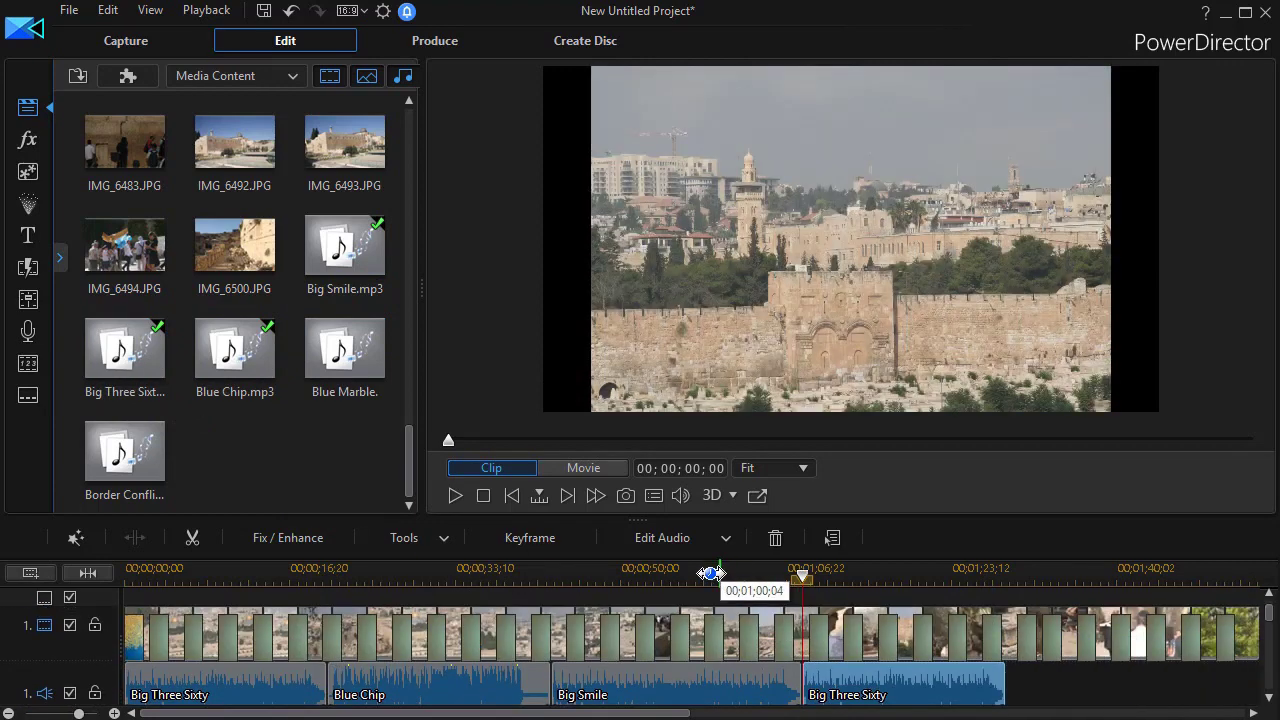
{"action": "left_click", "coordinate": [769, 619]}
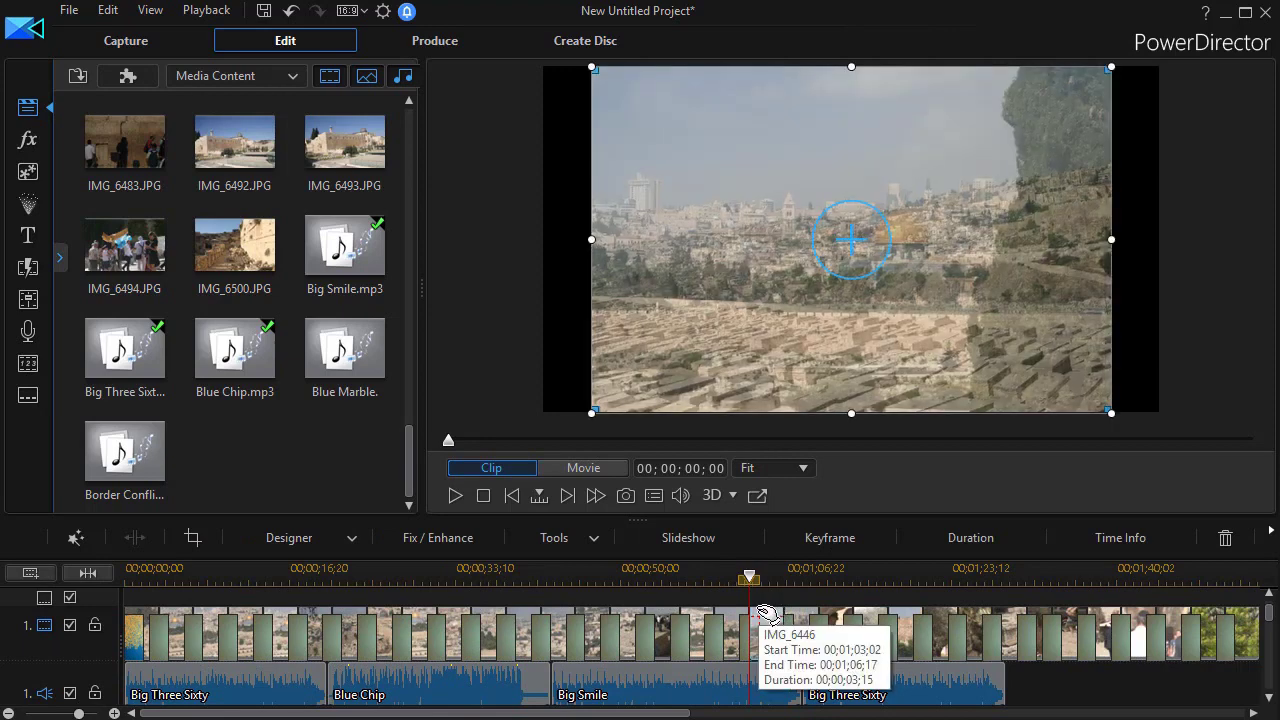
{"action": "key", "text": "space"}
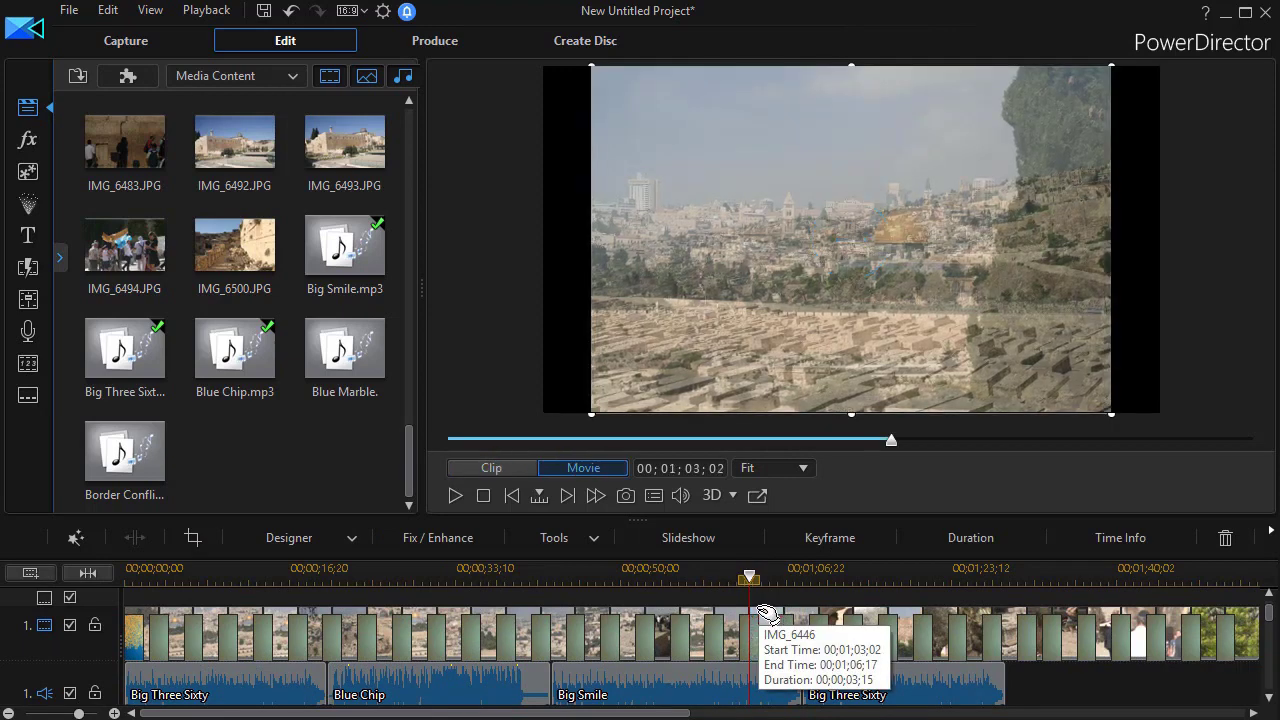